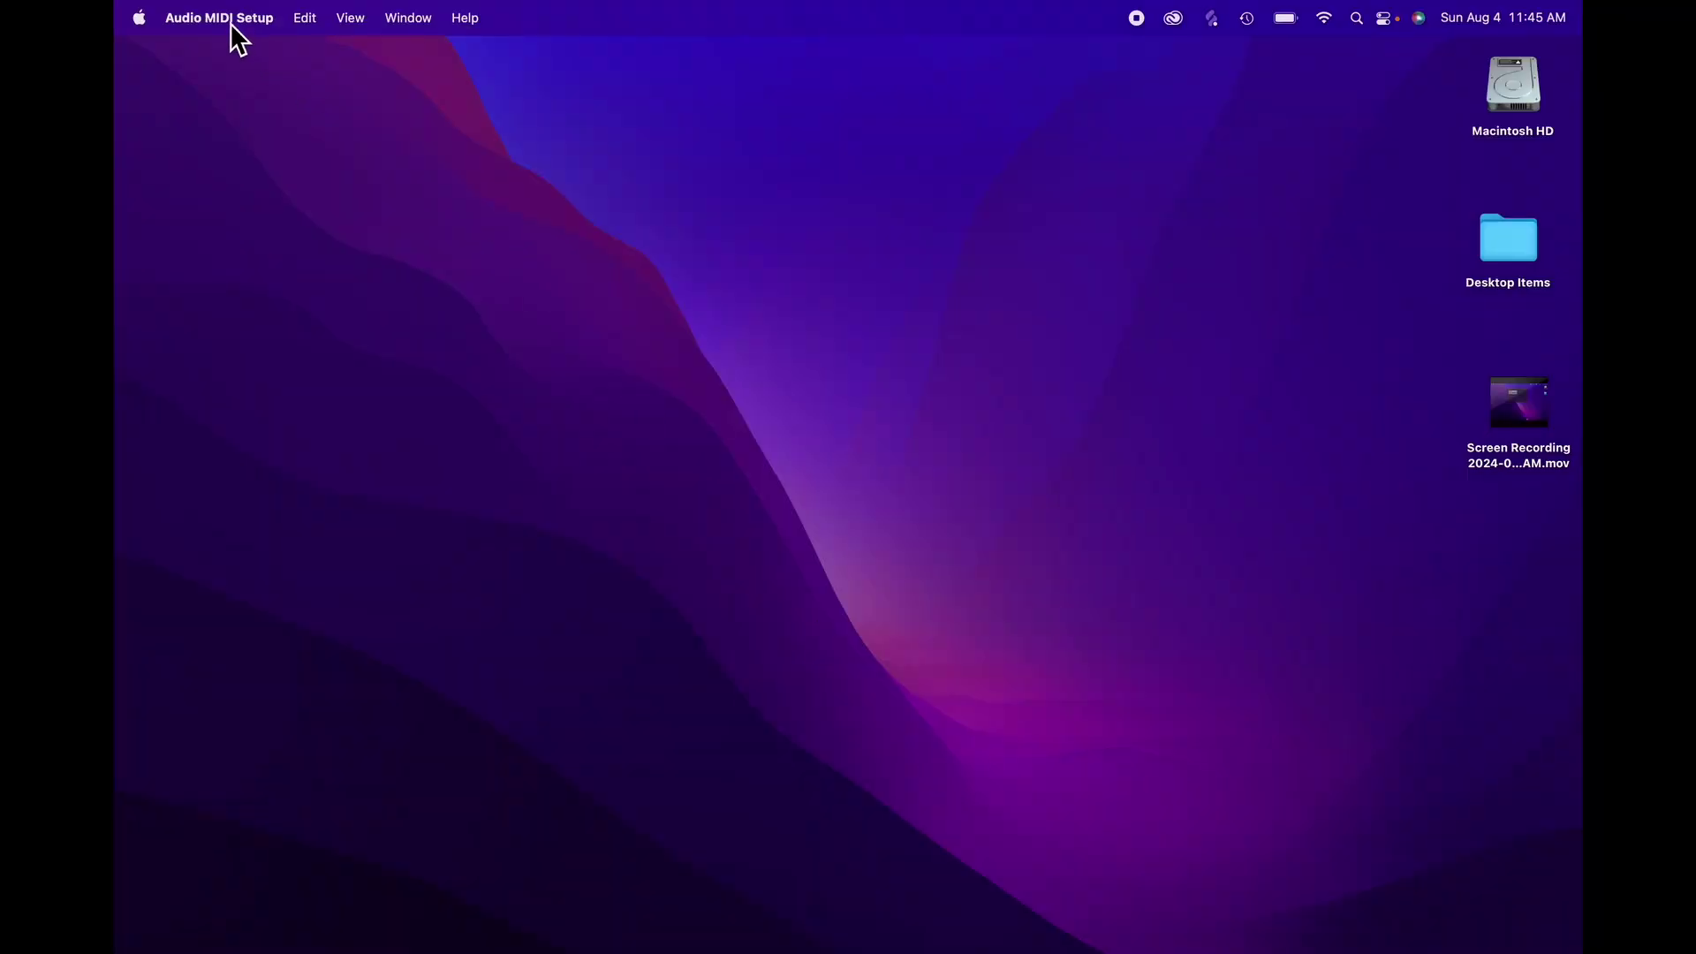
# Show Audio MIDI Setup's MIDI Studio, listing Mandala_V3_0122 beside the IAC Driver
pyautogui.click(410, 20)
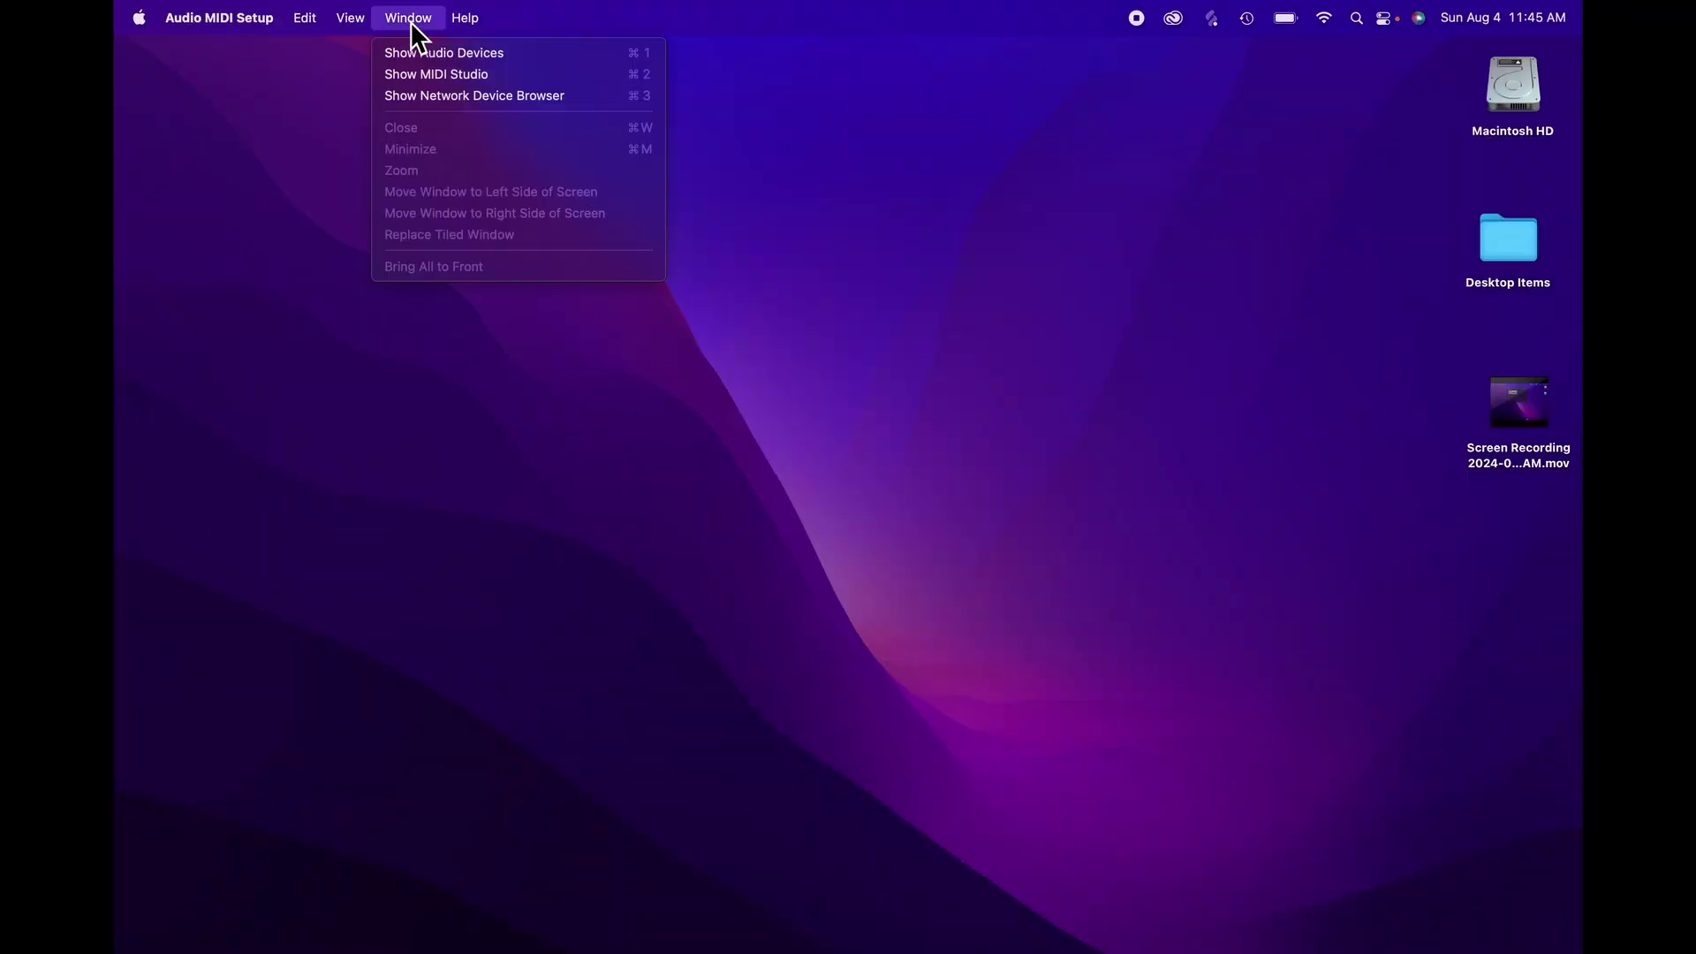
pyautogui.click(426, 76)
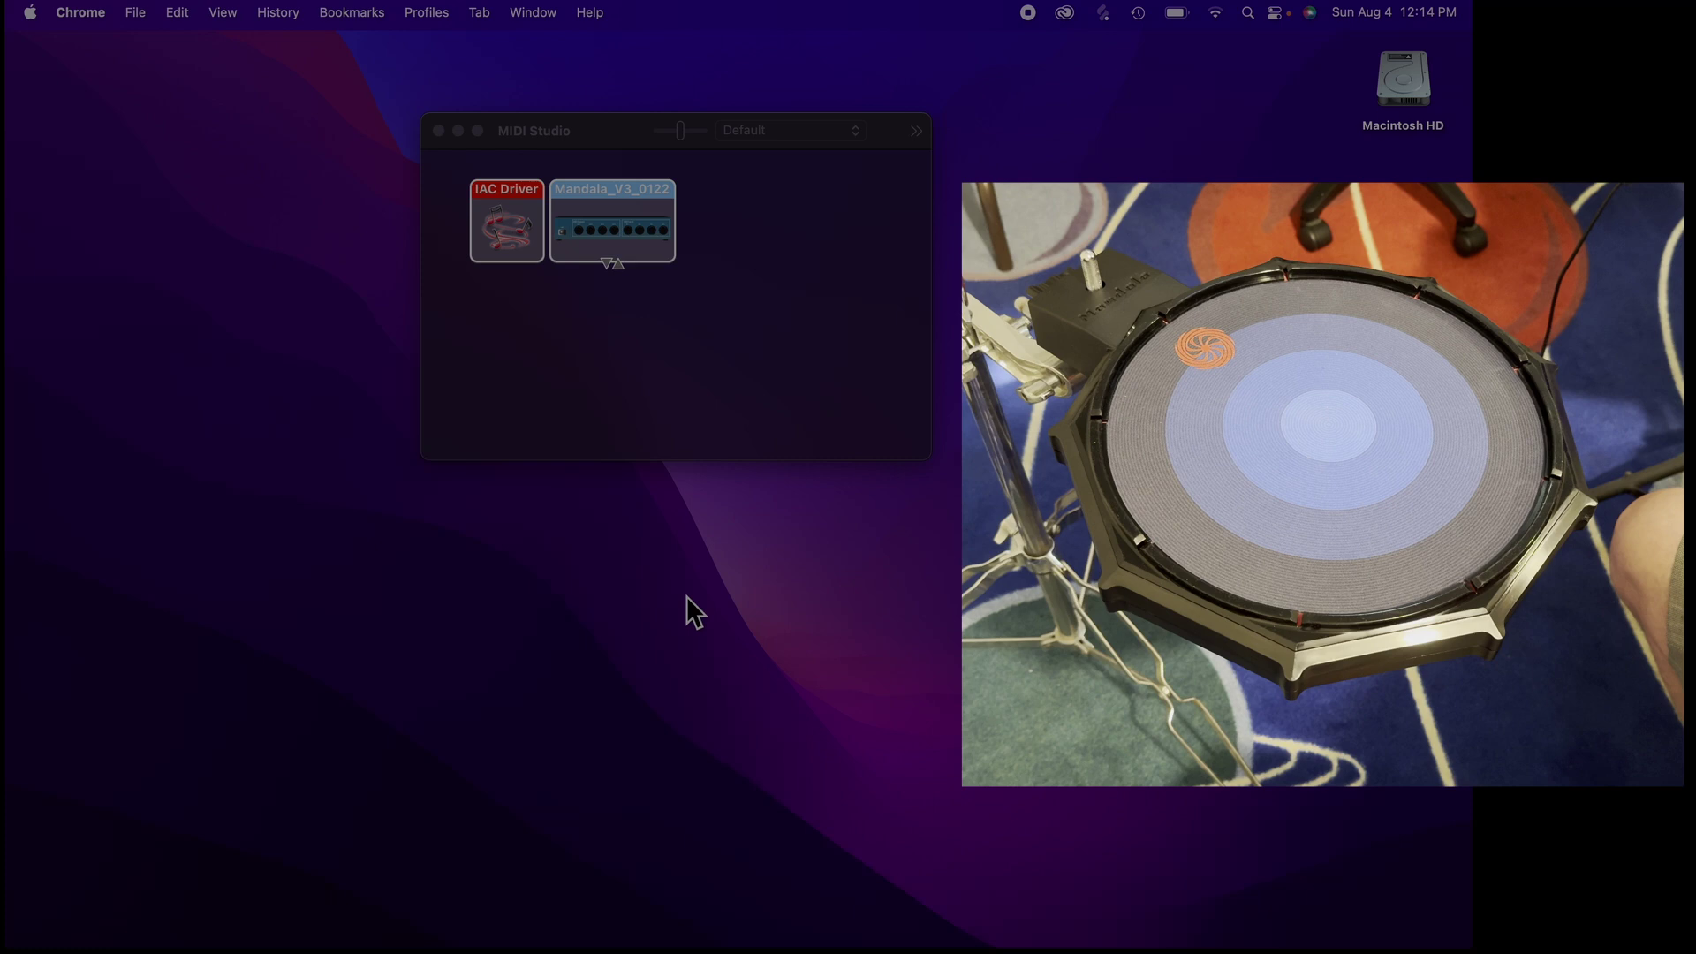
# Load utility.mandalav3.com in Chrome and make the browser window narrower
pyautogui.moveTo(321, 943)
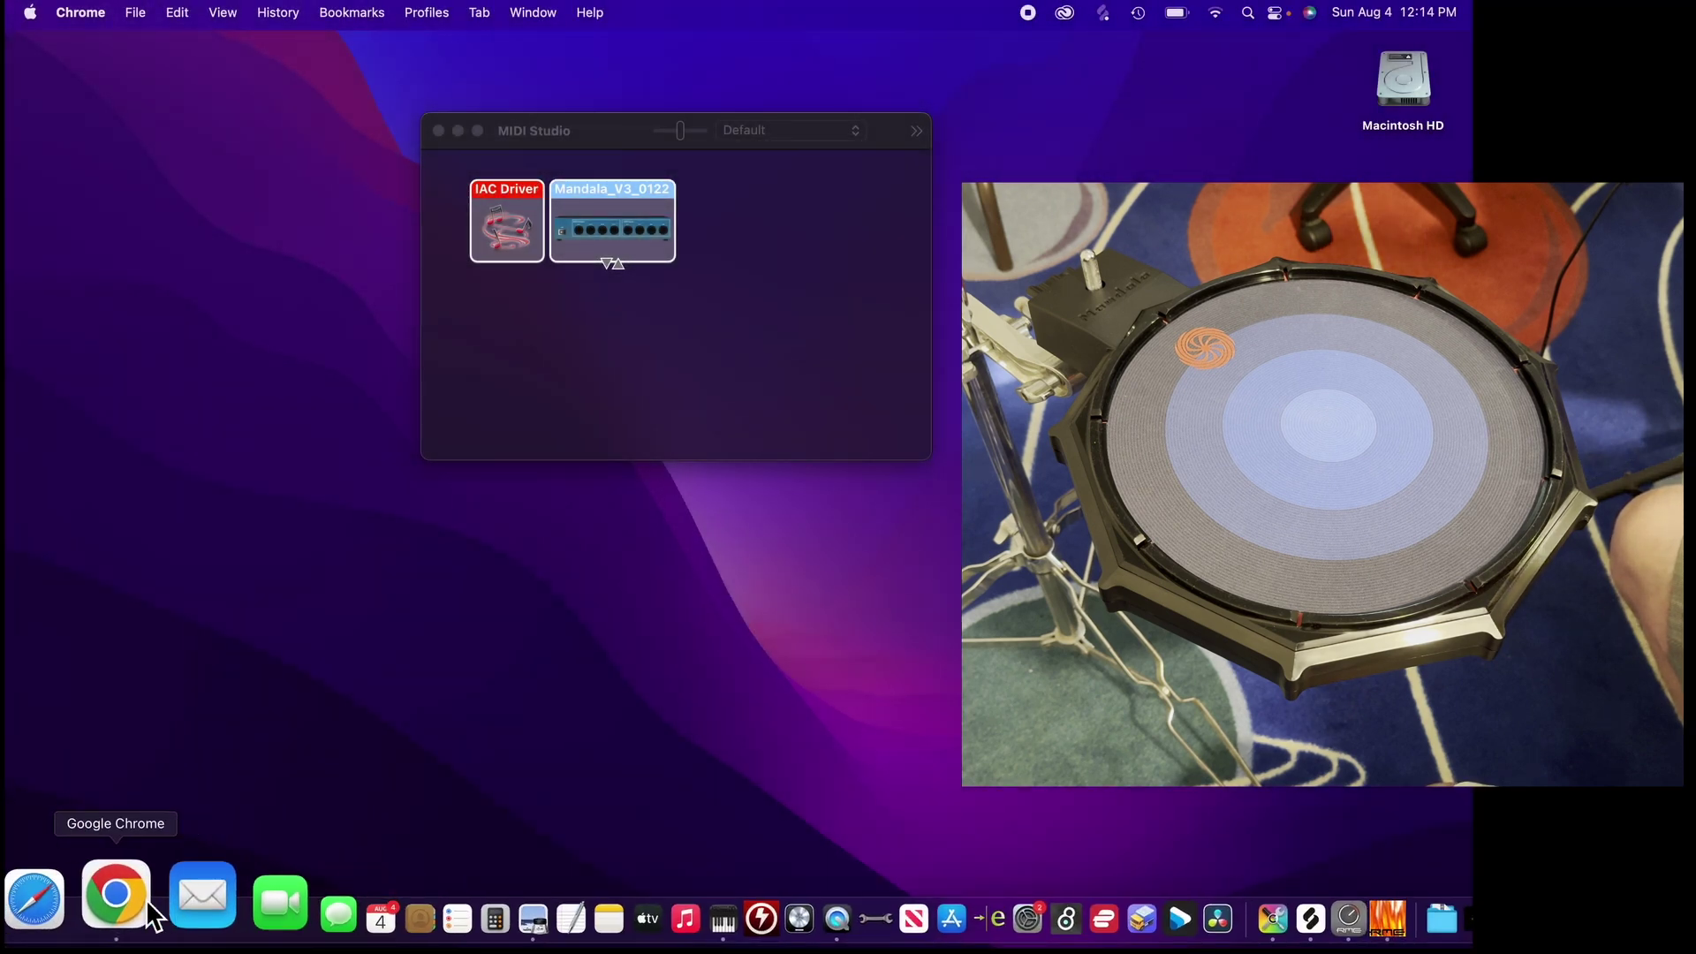
pyautogui.click(137, 915)
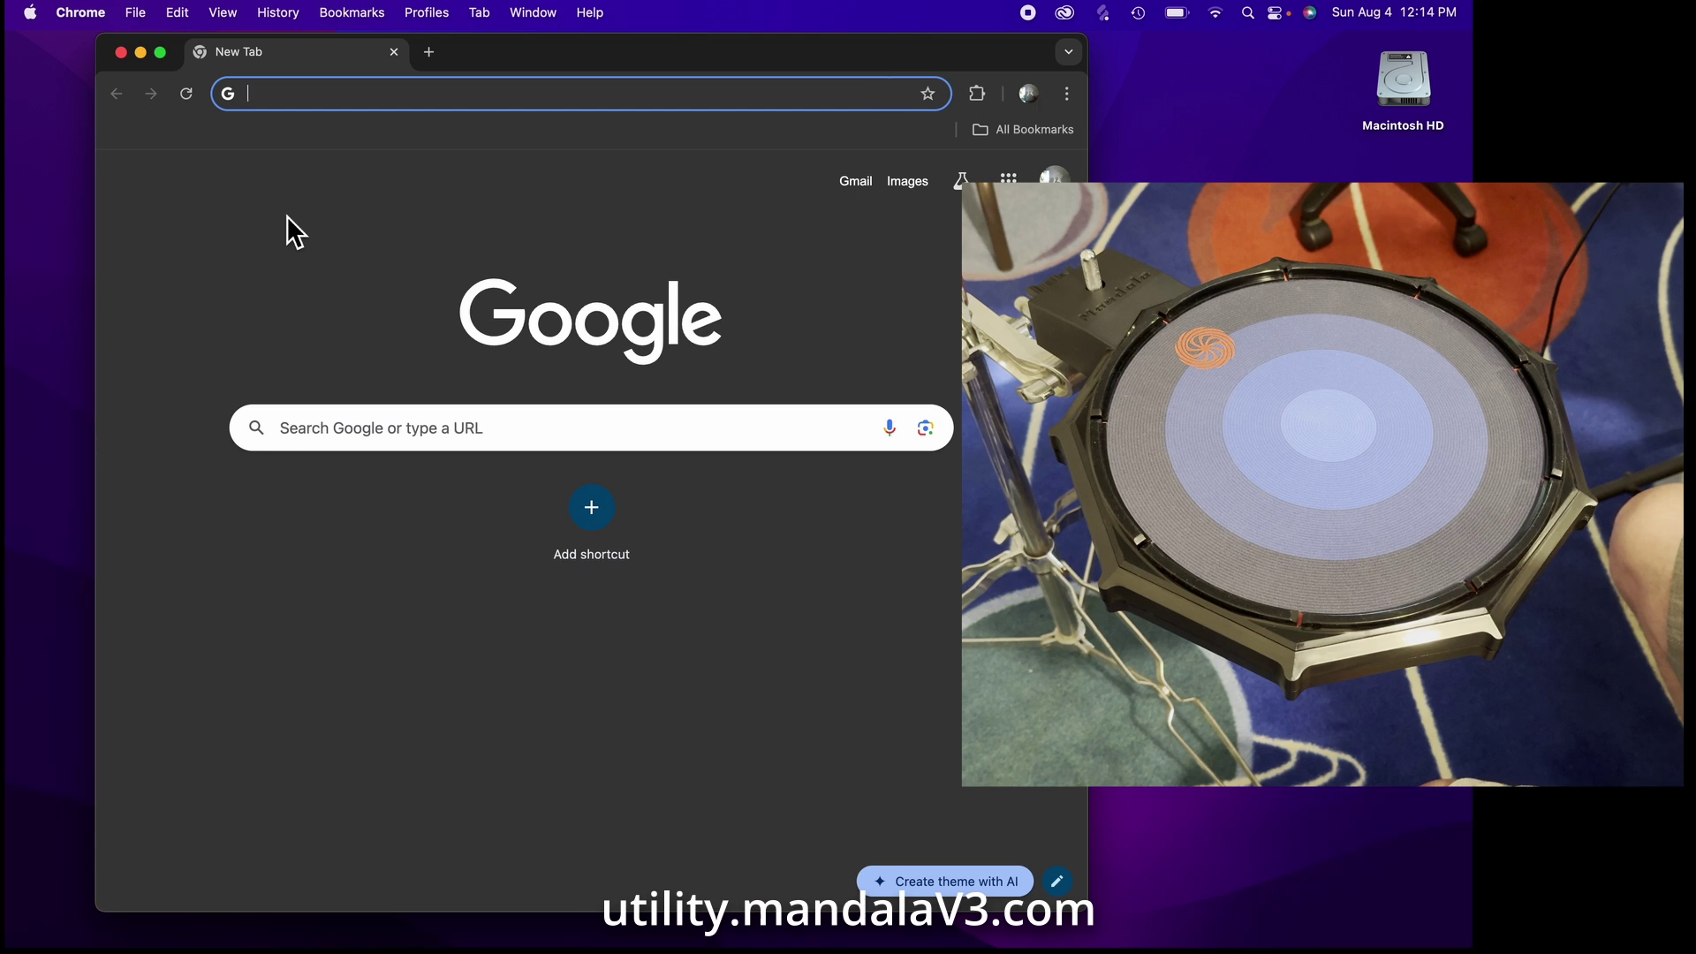
pyautogui.write('http://utility.mandalav3.com/')
pyautogui.press('Return')
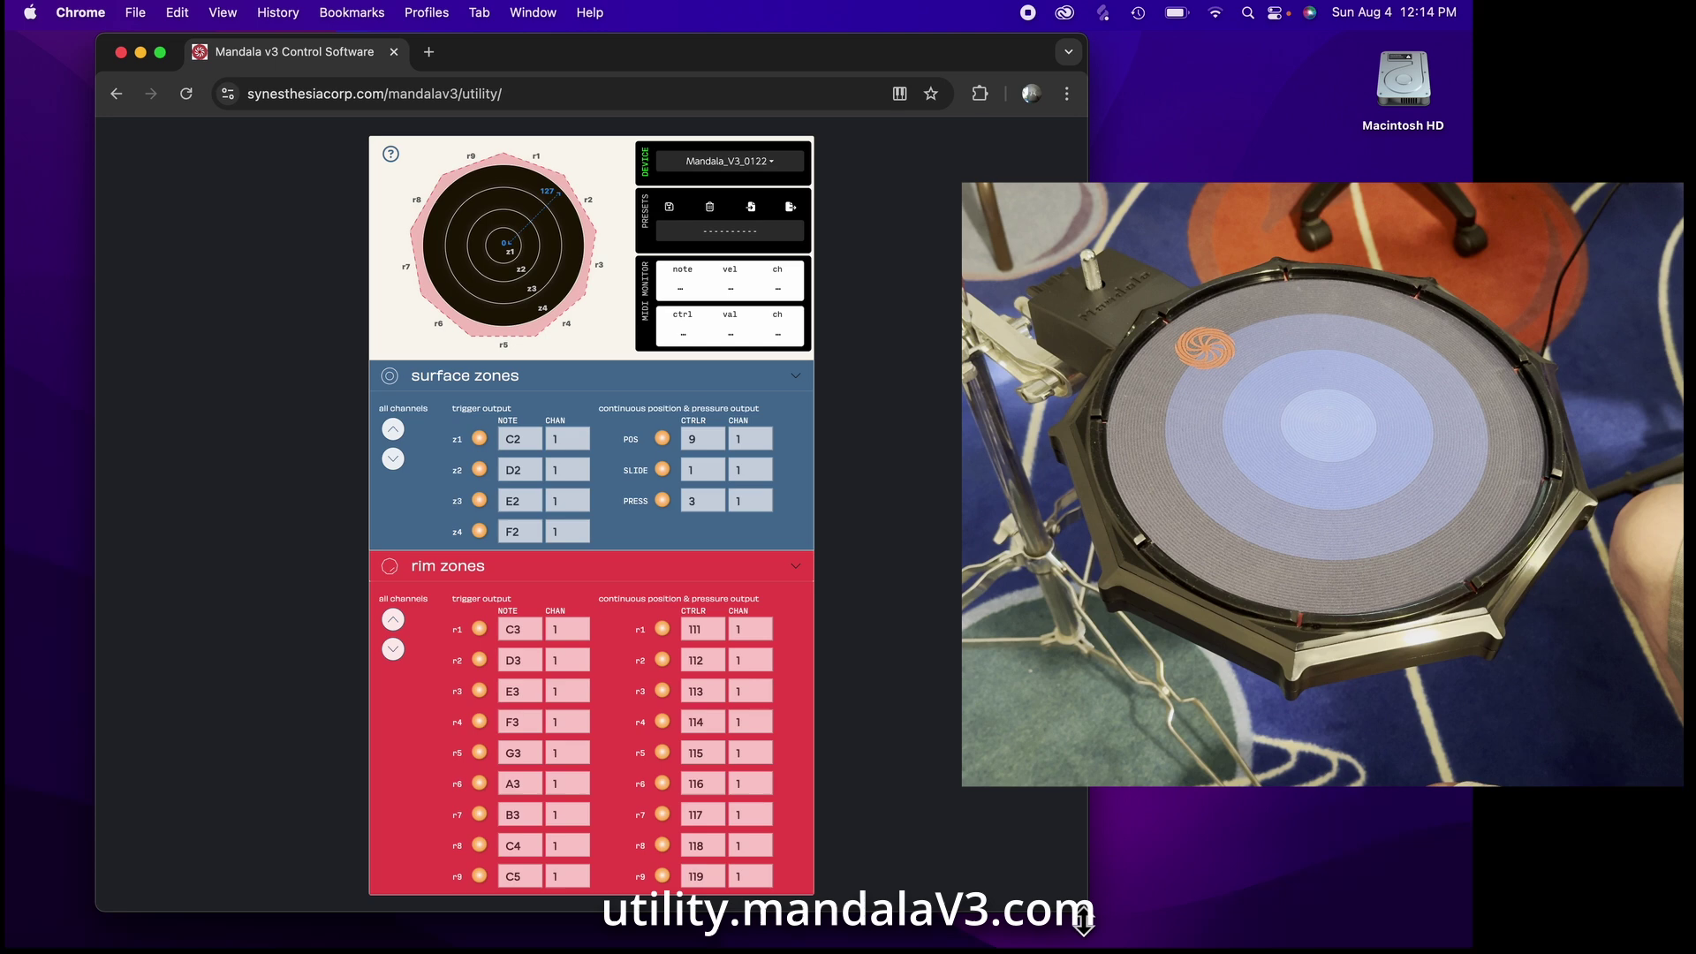
pyautogui.moveTo(1093, 925); pyautogui.dragTo(964, 920)
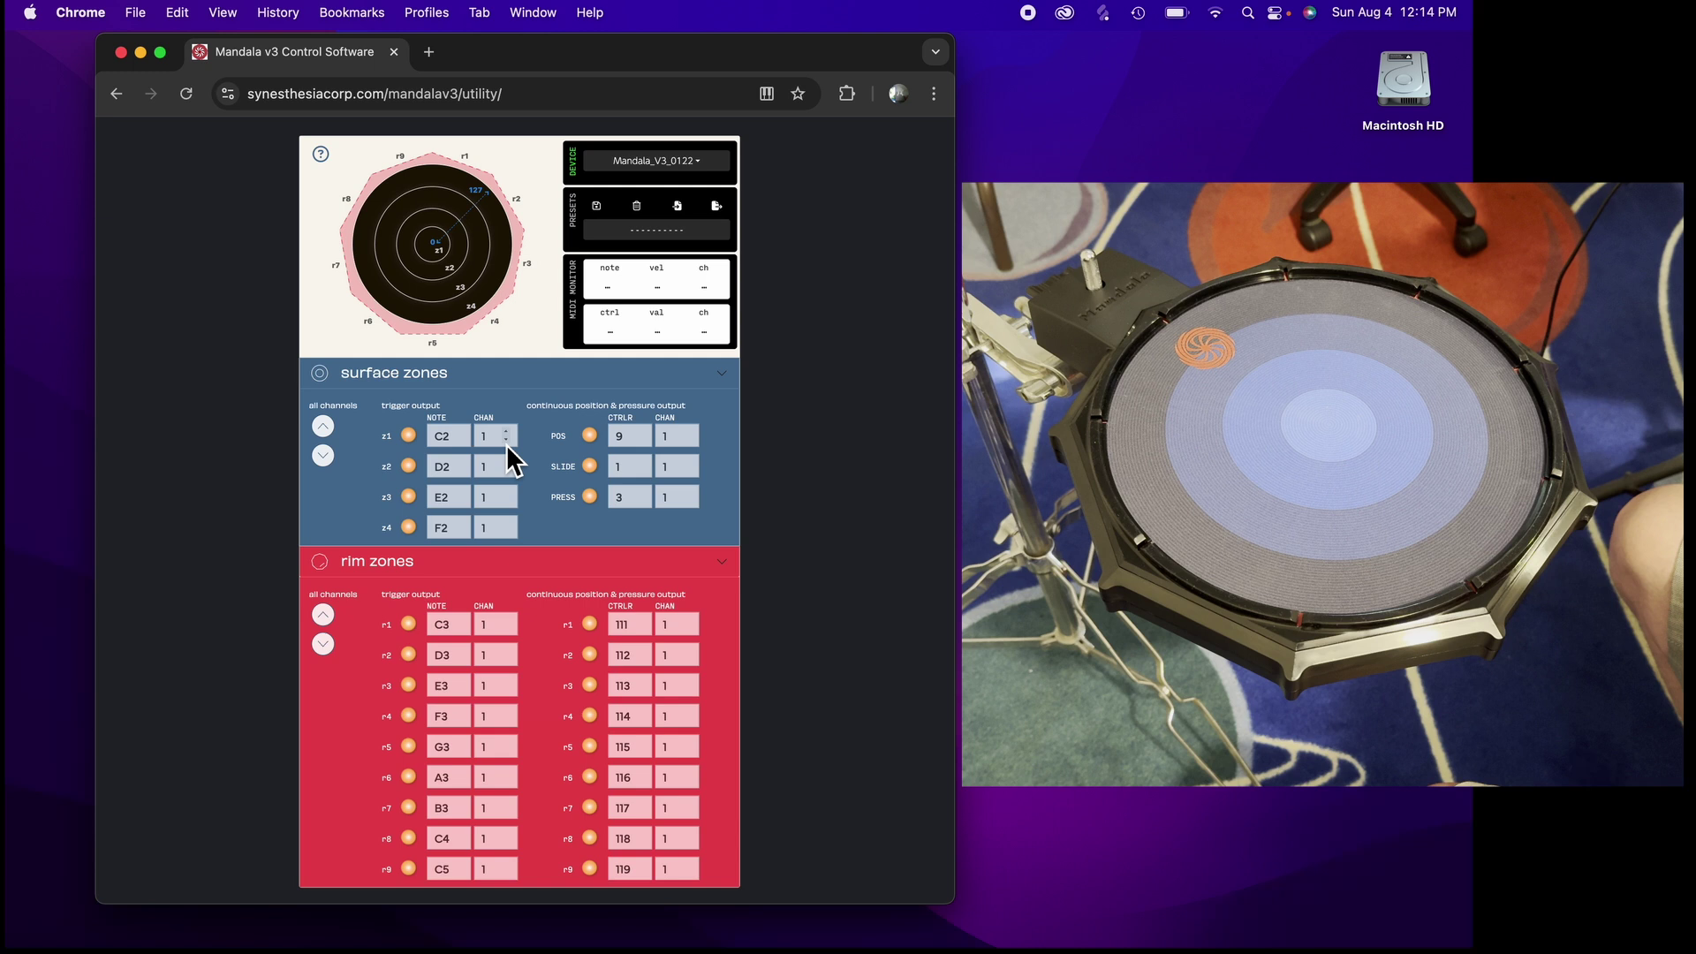
# Toggle the z1 surface trigger and POS position outputs off and back on
pyautogui.click(416, 442)
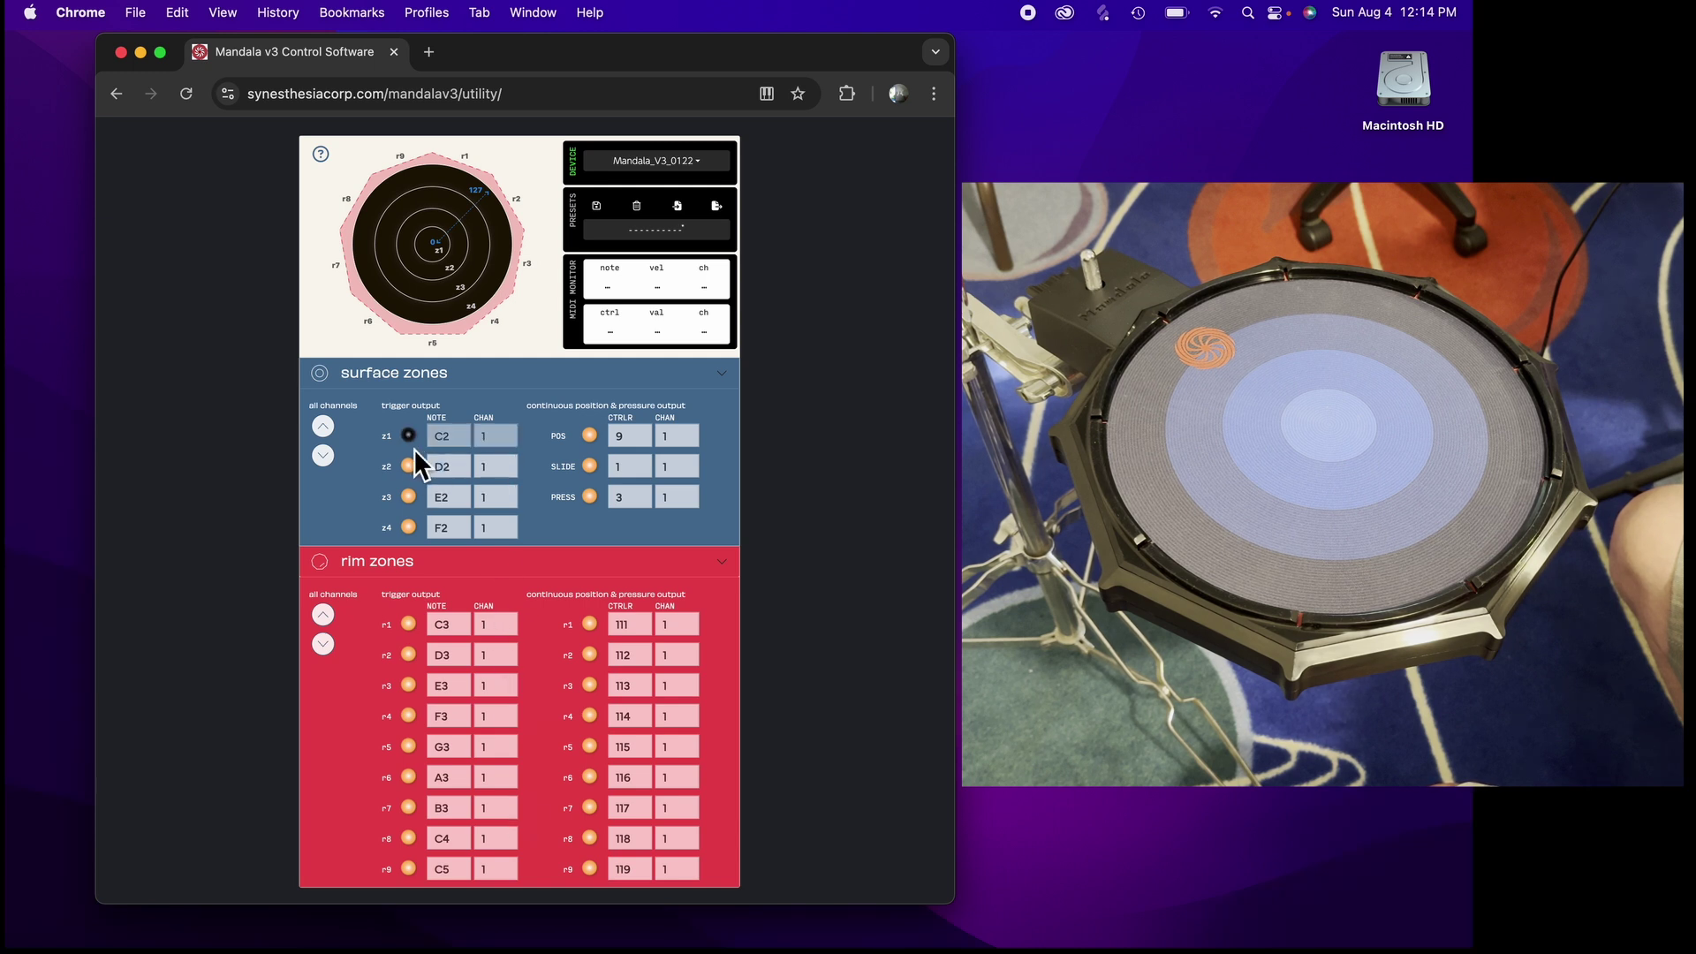
pyautogui.click(412, 441)
pyautogui.click(596, 437)
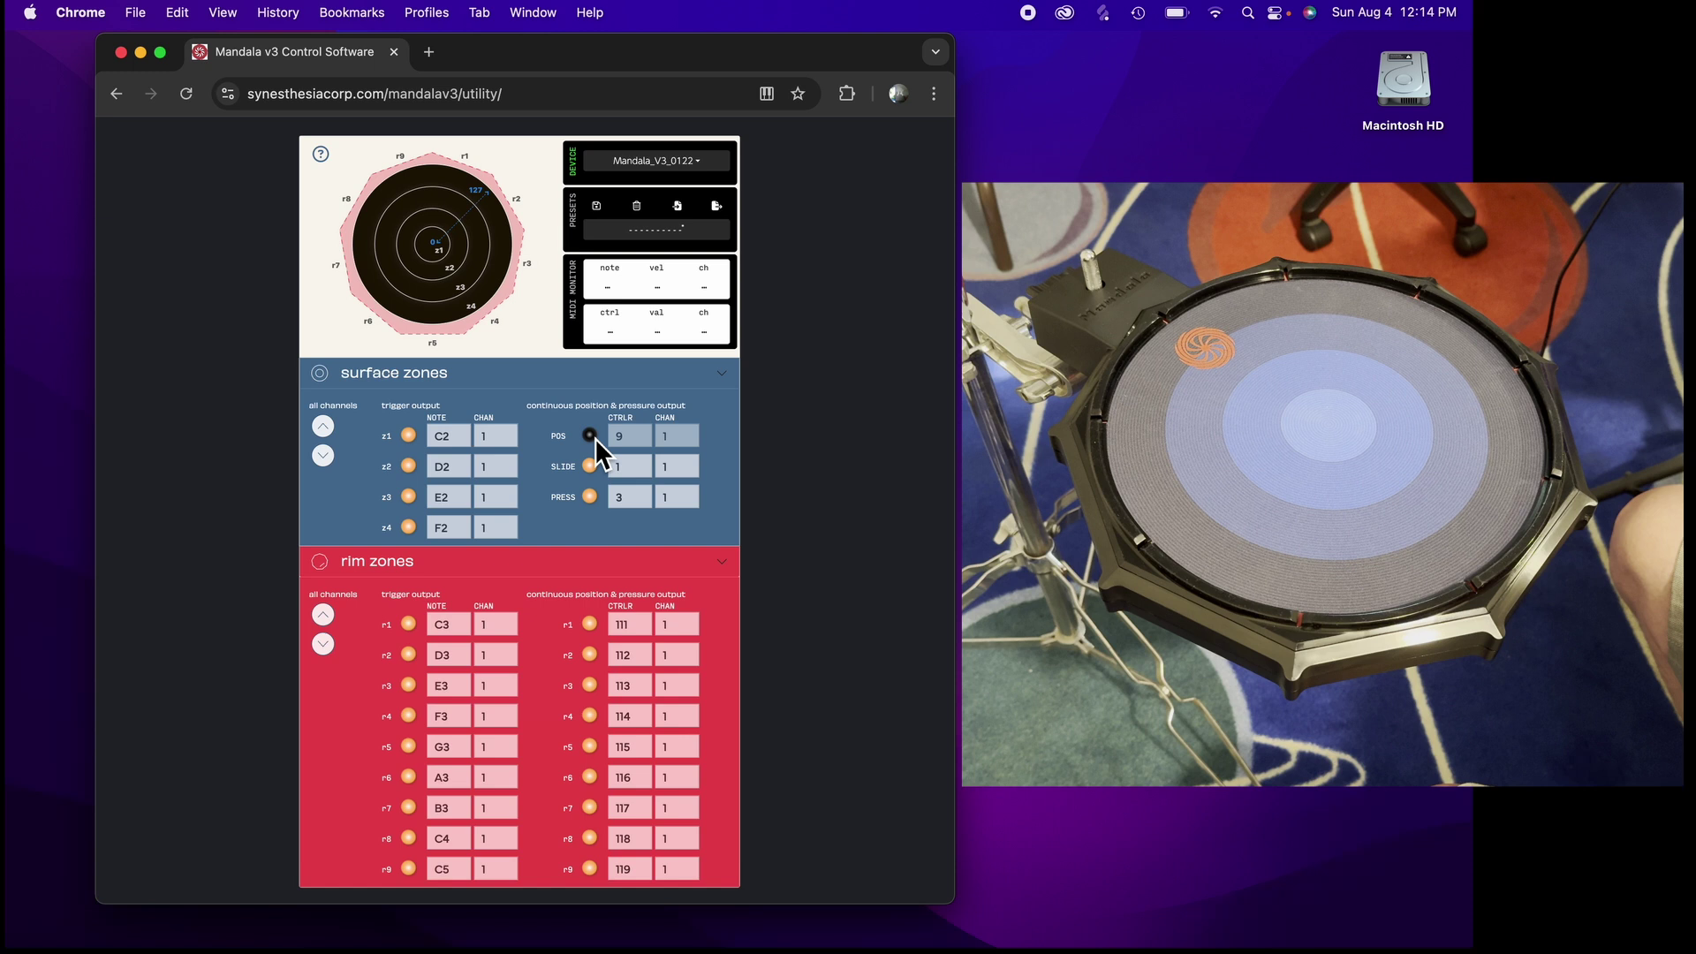
pyautogui.click(592, 435)
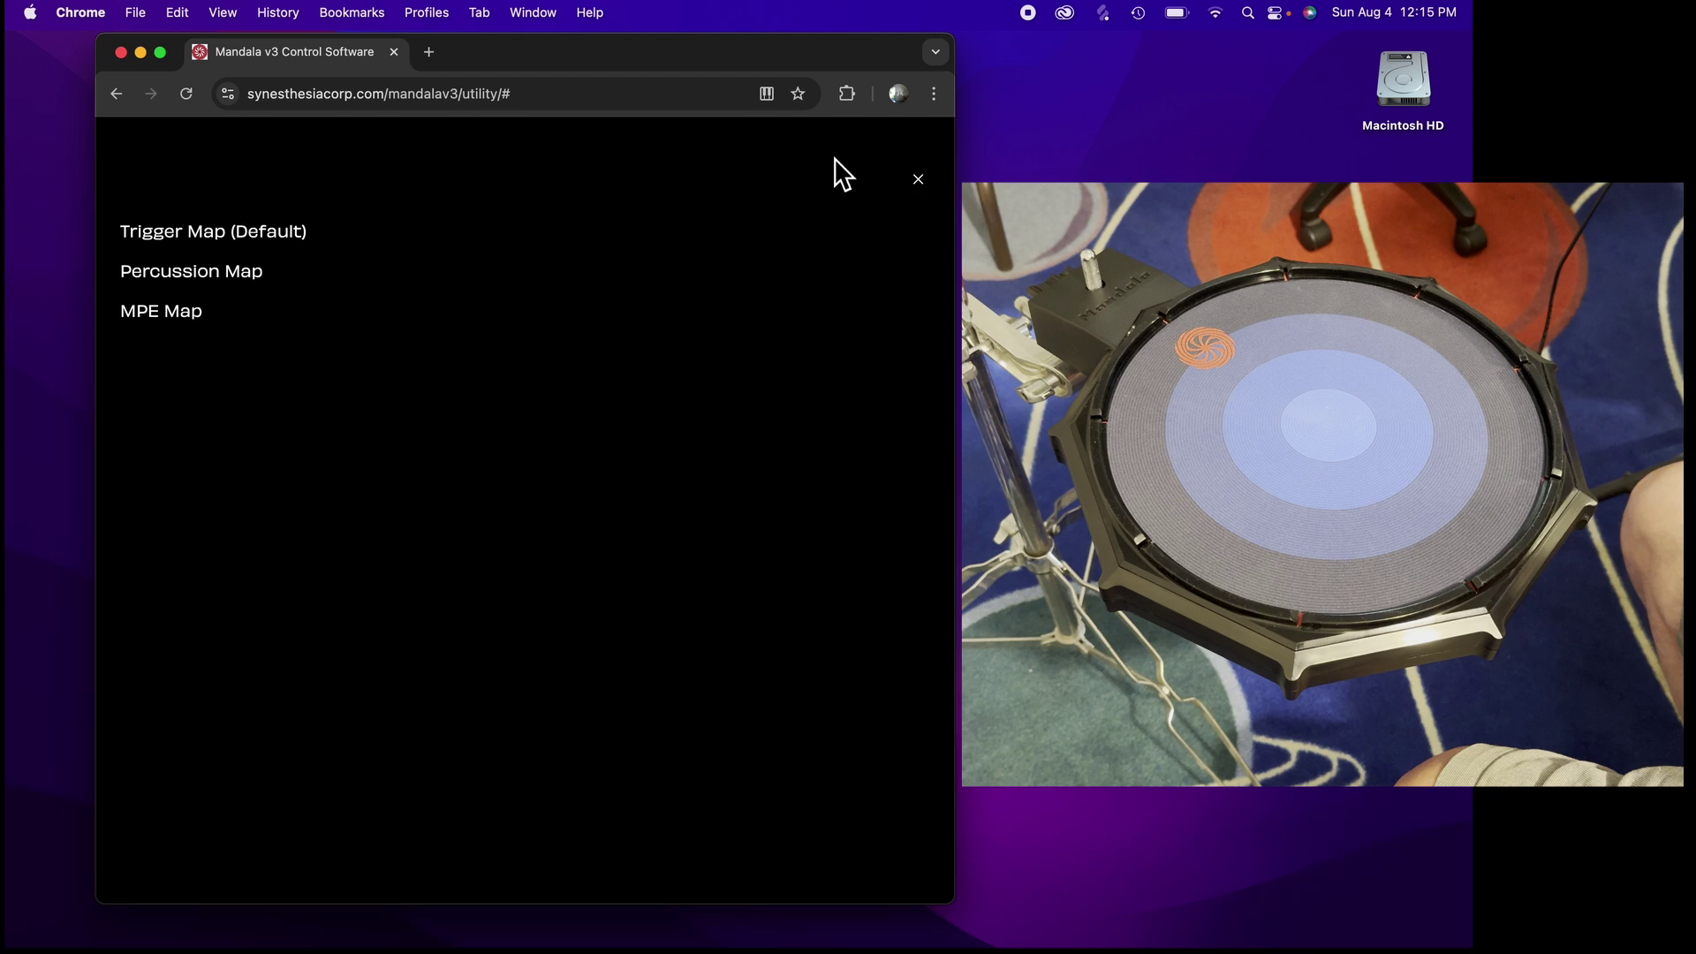
# Dismiss the preset overlay without choosing a preset
pyautogui.click(919, 182)
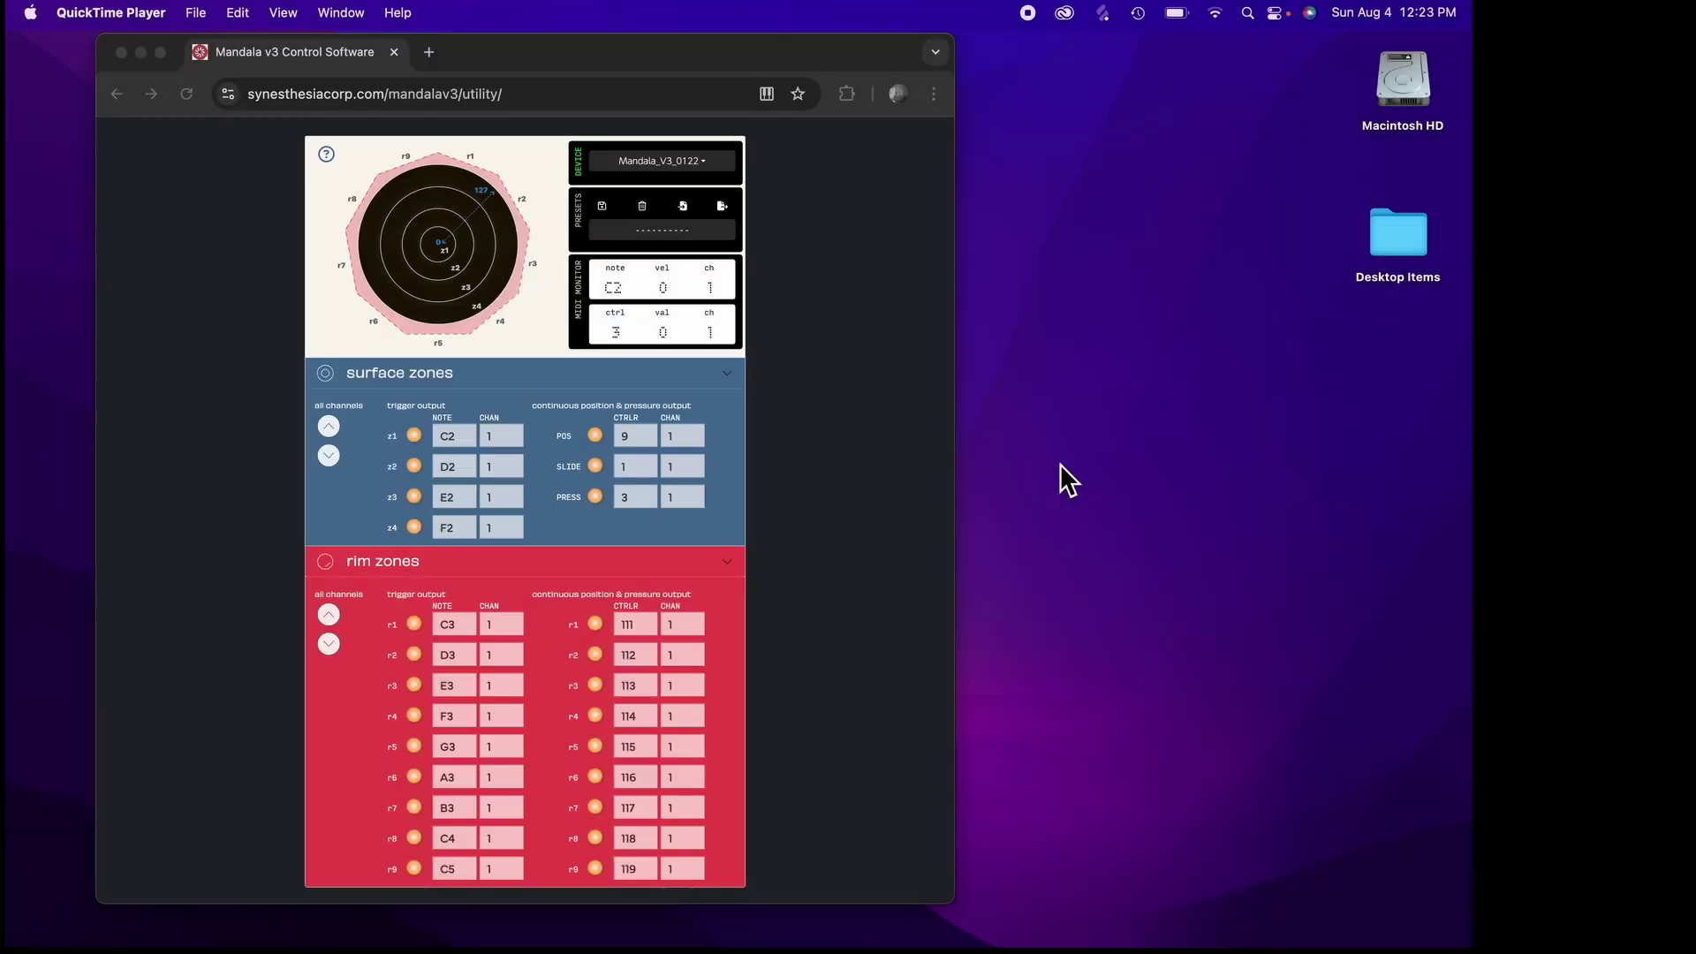
# Launch Logic Pro, dismiss the audio alert, and create an empty project with a Battery 4 instrument track
pyautogui.moveTo(455, 910)
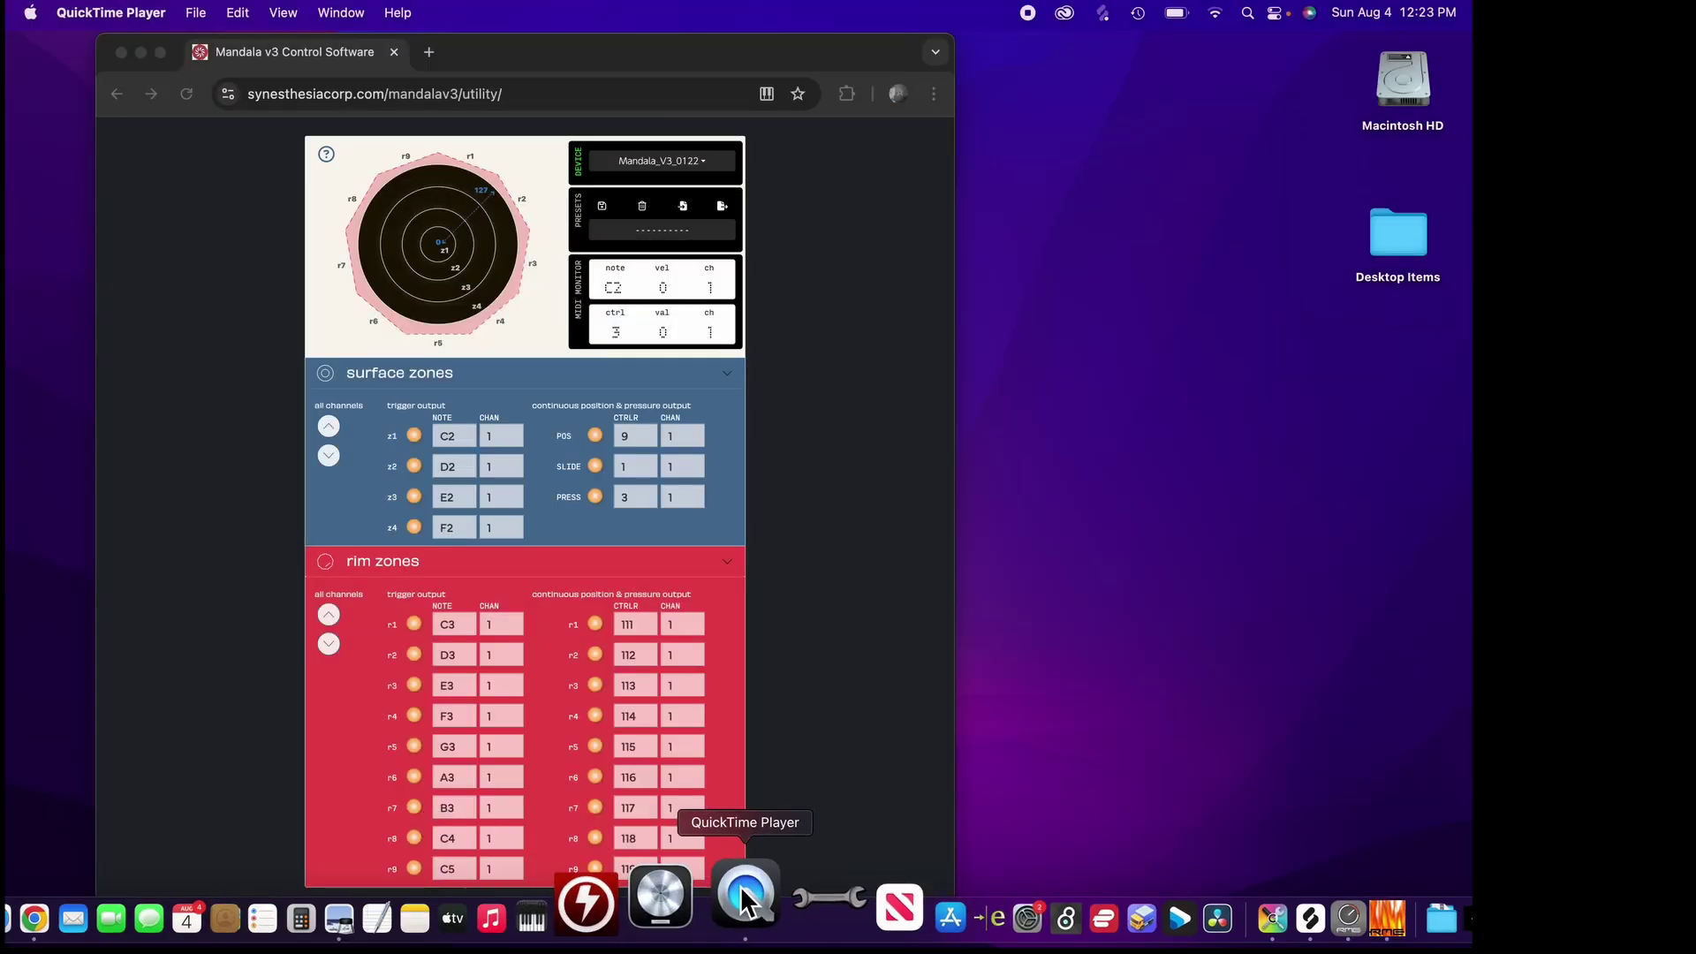
pyautogui.click(711, 899)
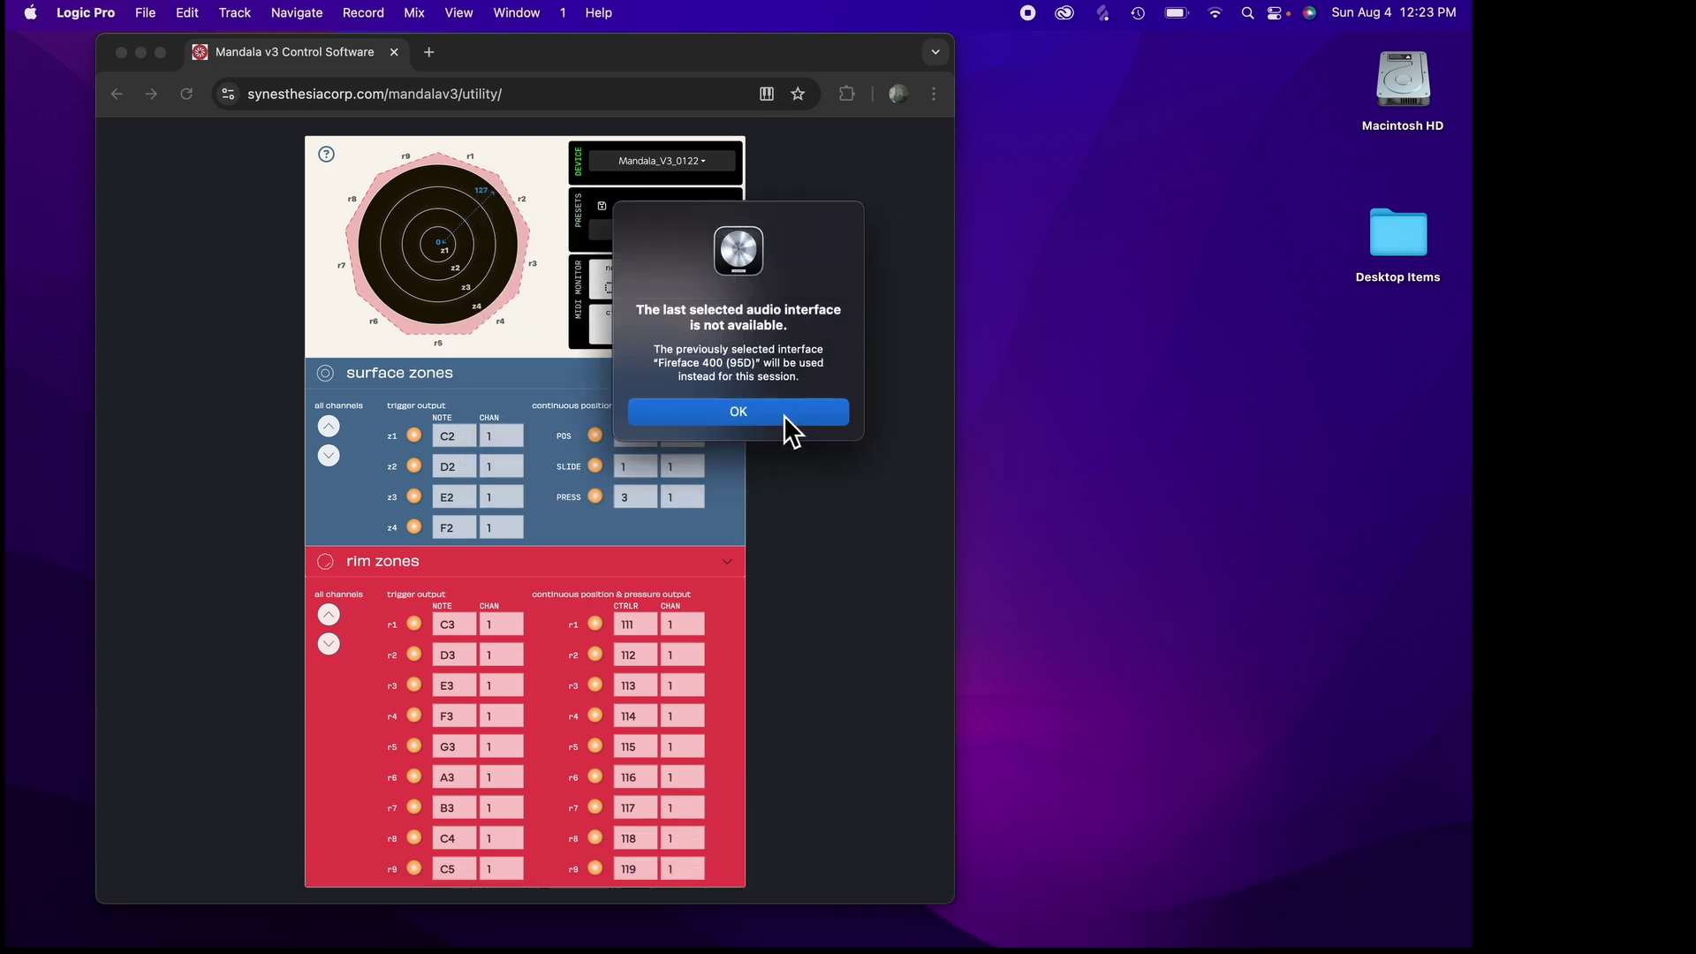
pyautogui.click(783, 413)
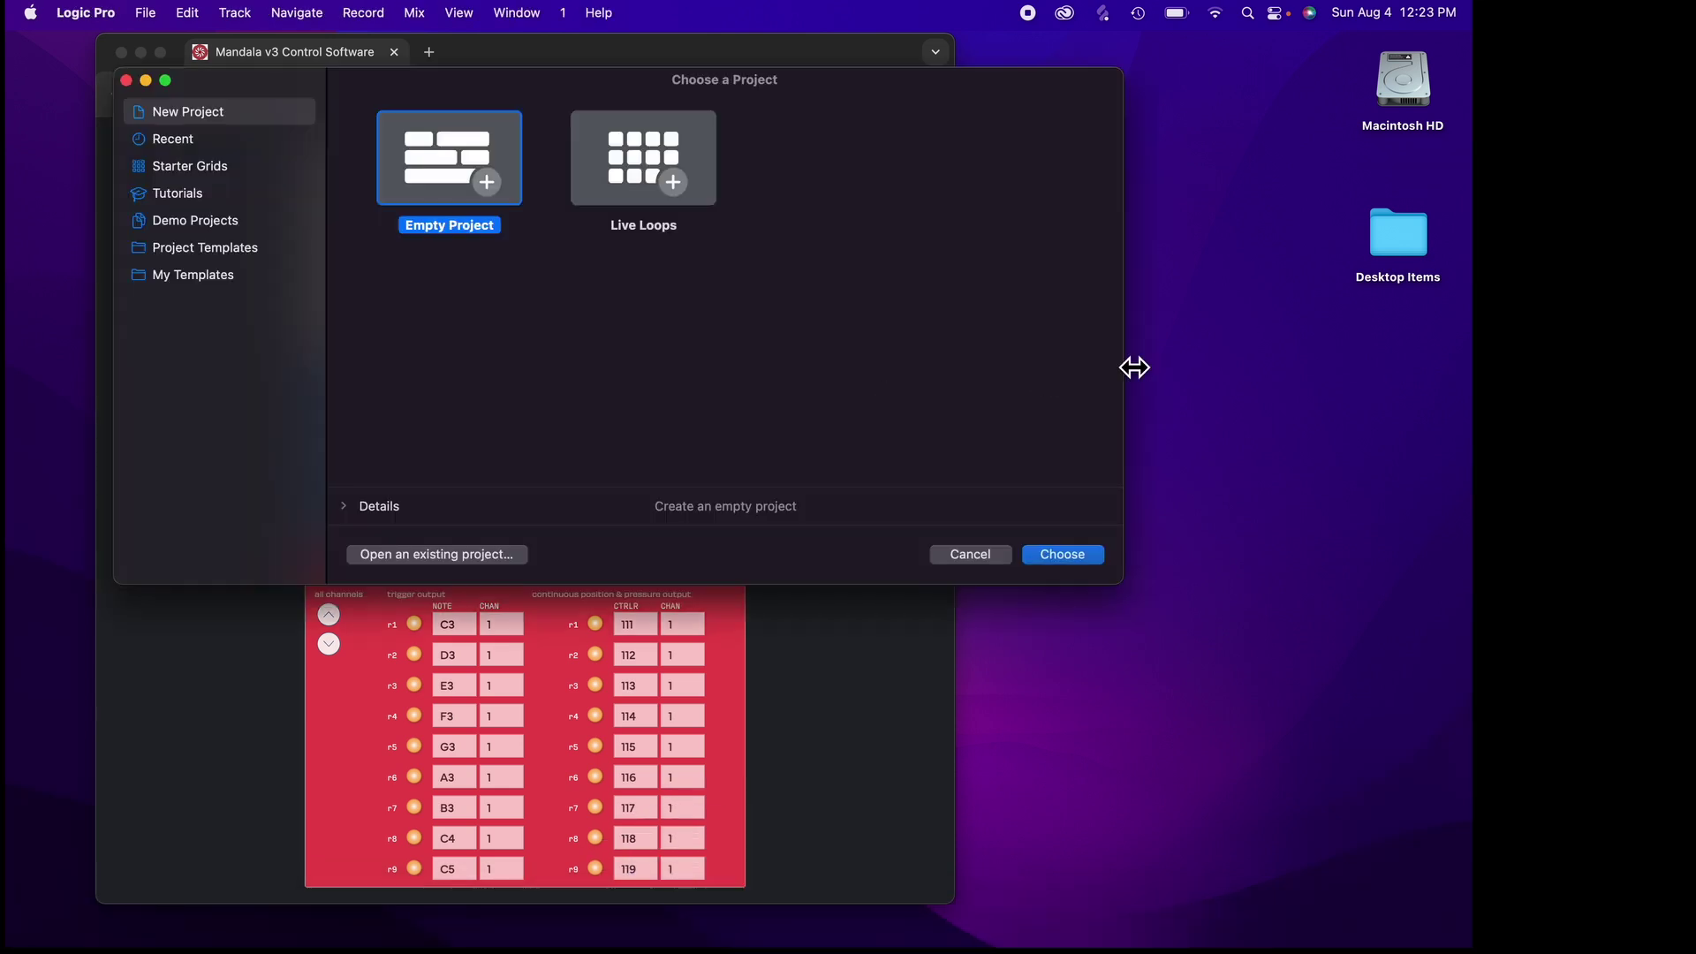
pyautogui.click(1067, 556)
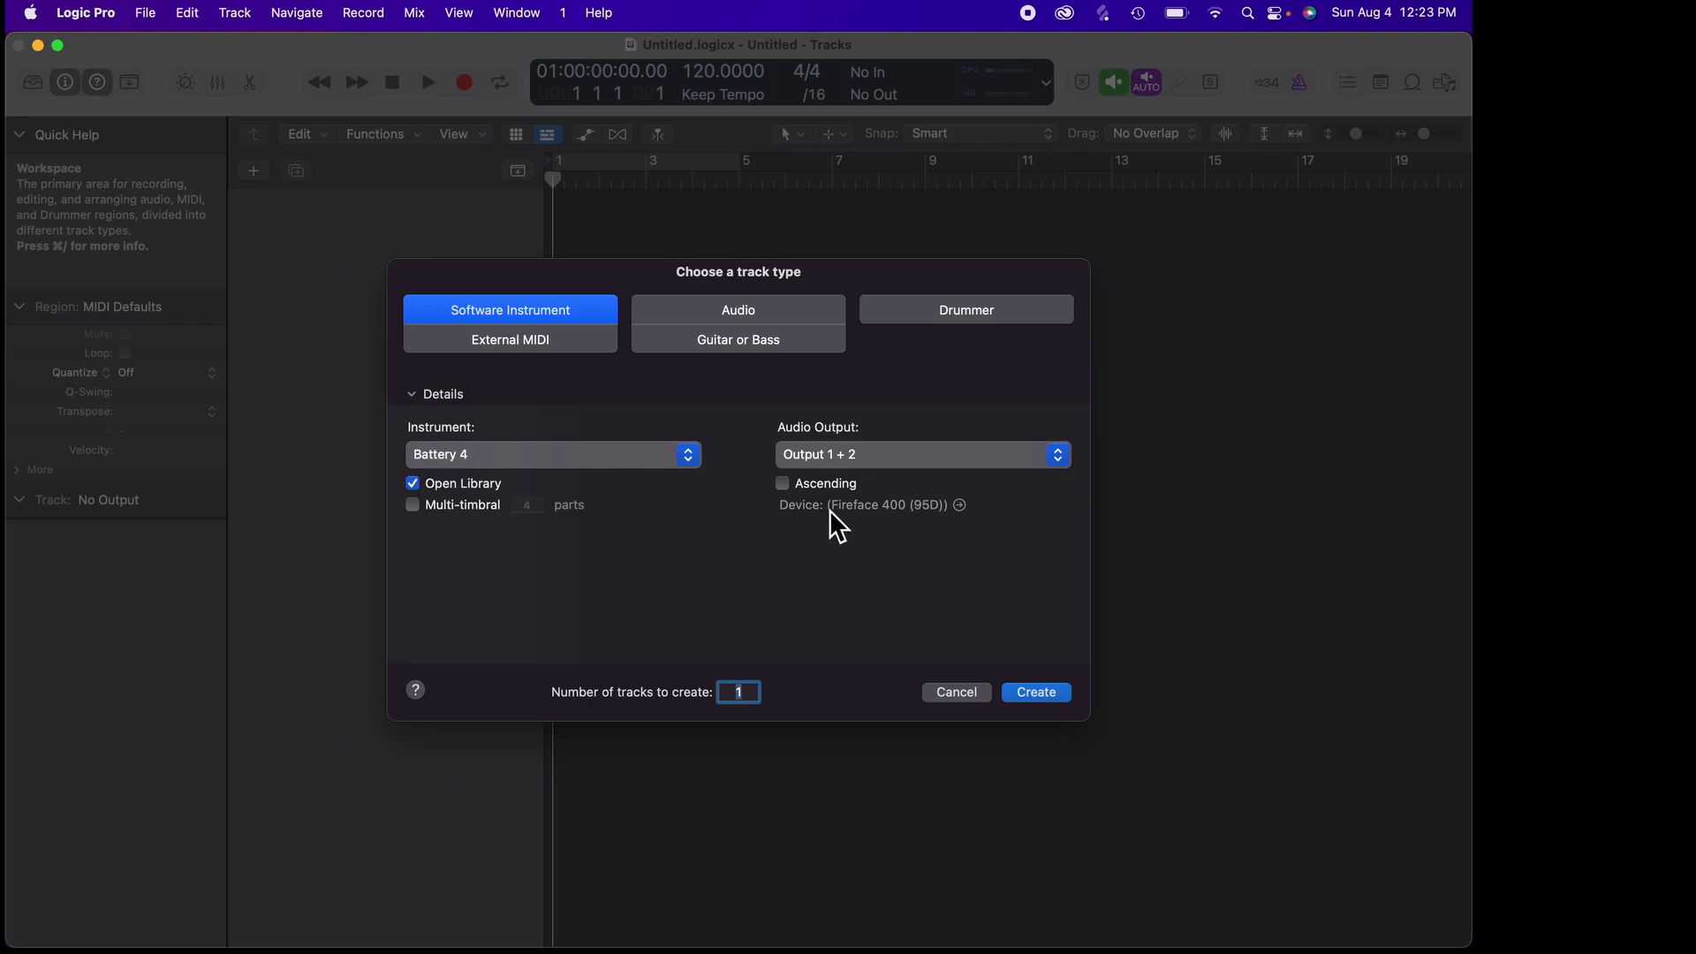
pyautogui.click(1035, 691)
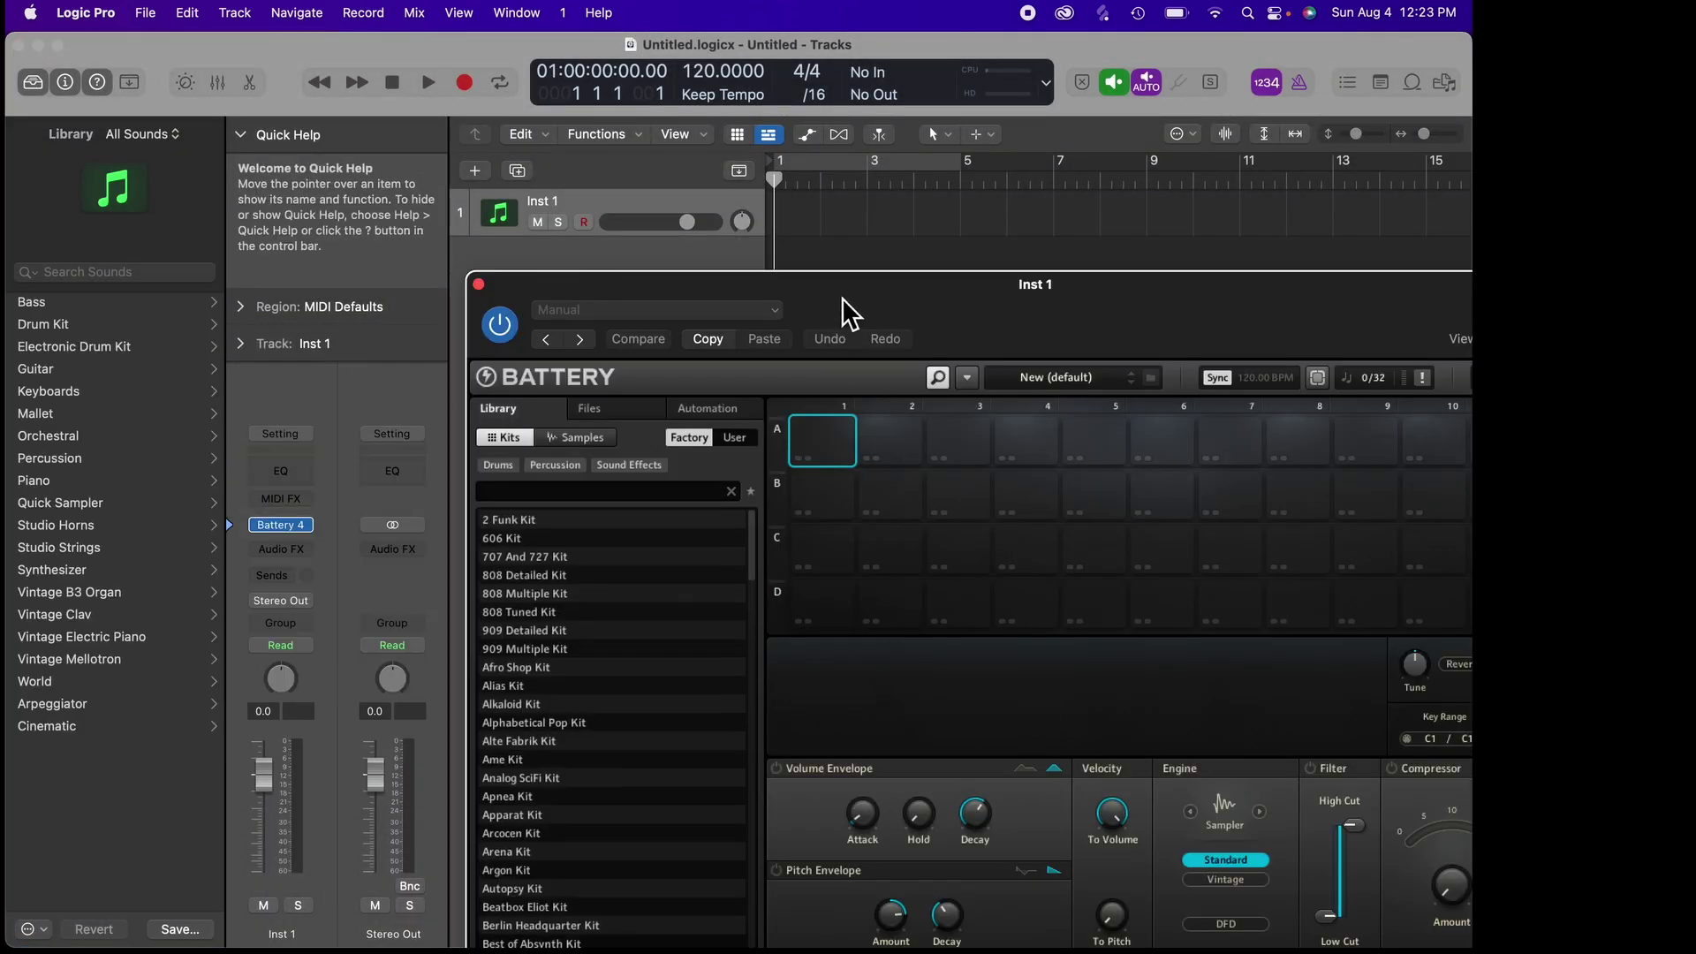
# Load the saved V3_Test.2 kit into Battery 4 from the plug-in's settings list
pyautogui.moveTo(844, 296); pyautogui.dragTo(533, 141)
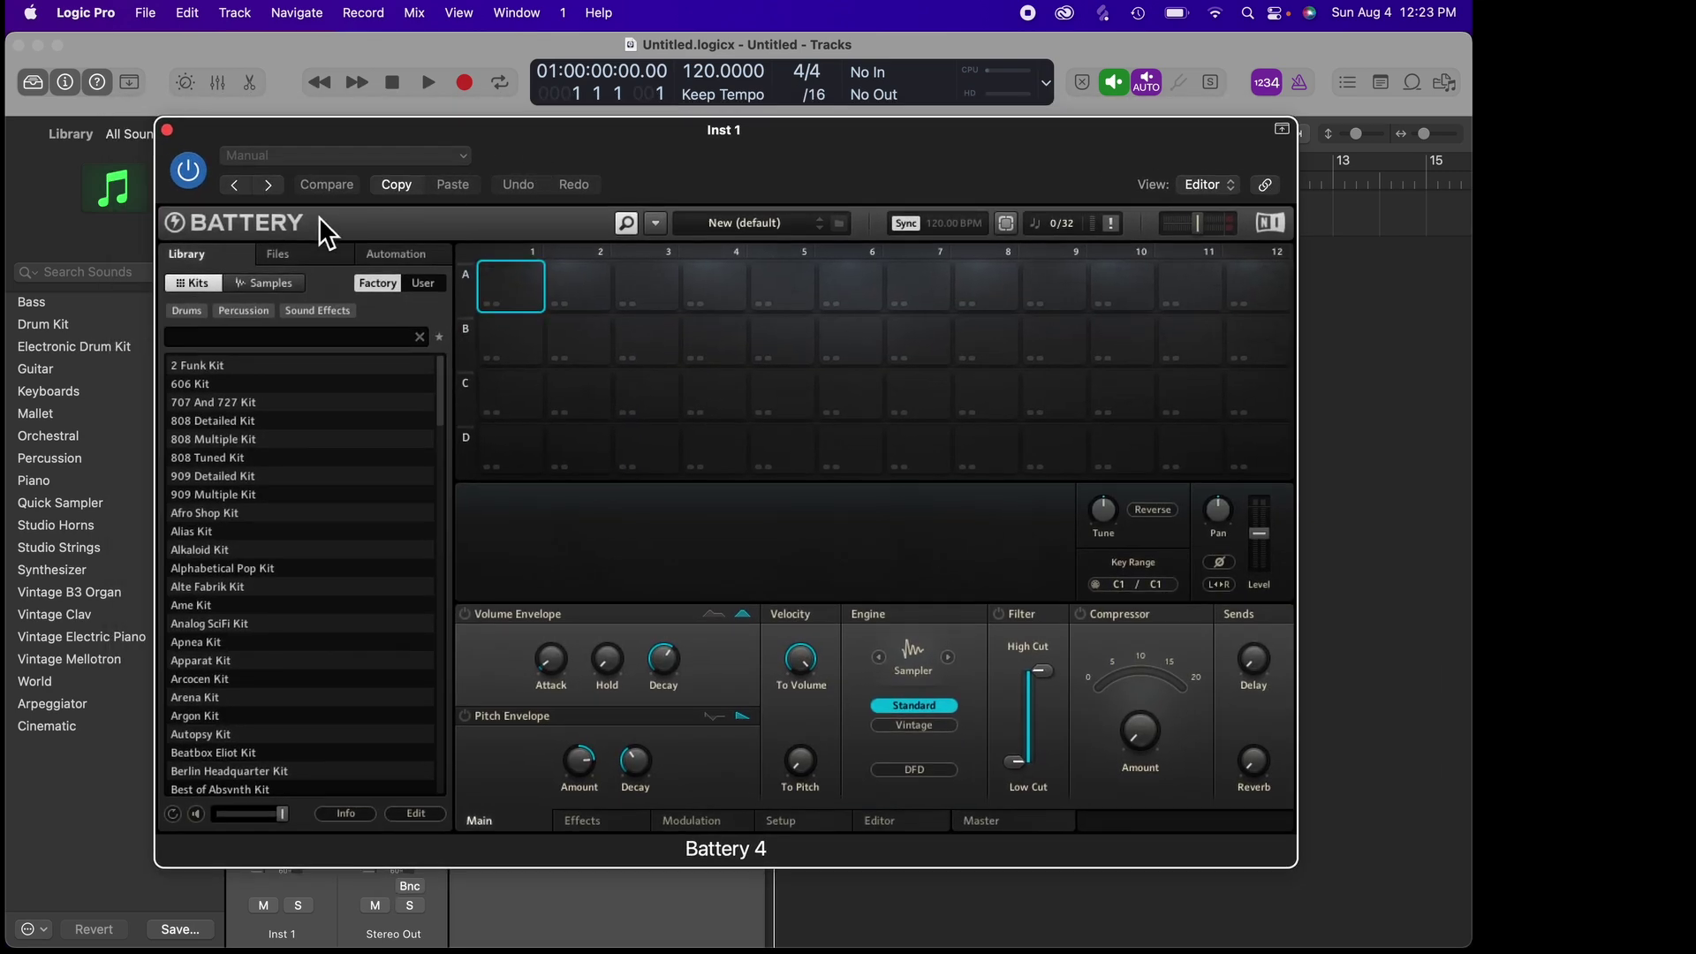
pyautogui.click(388, 160)
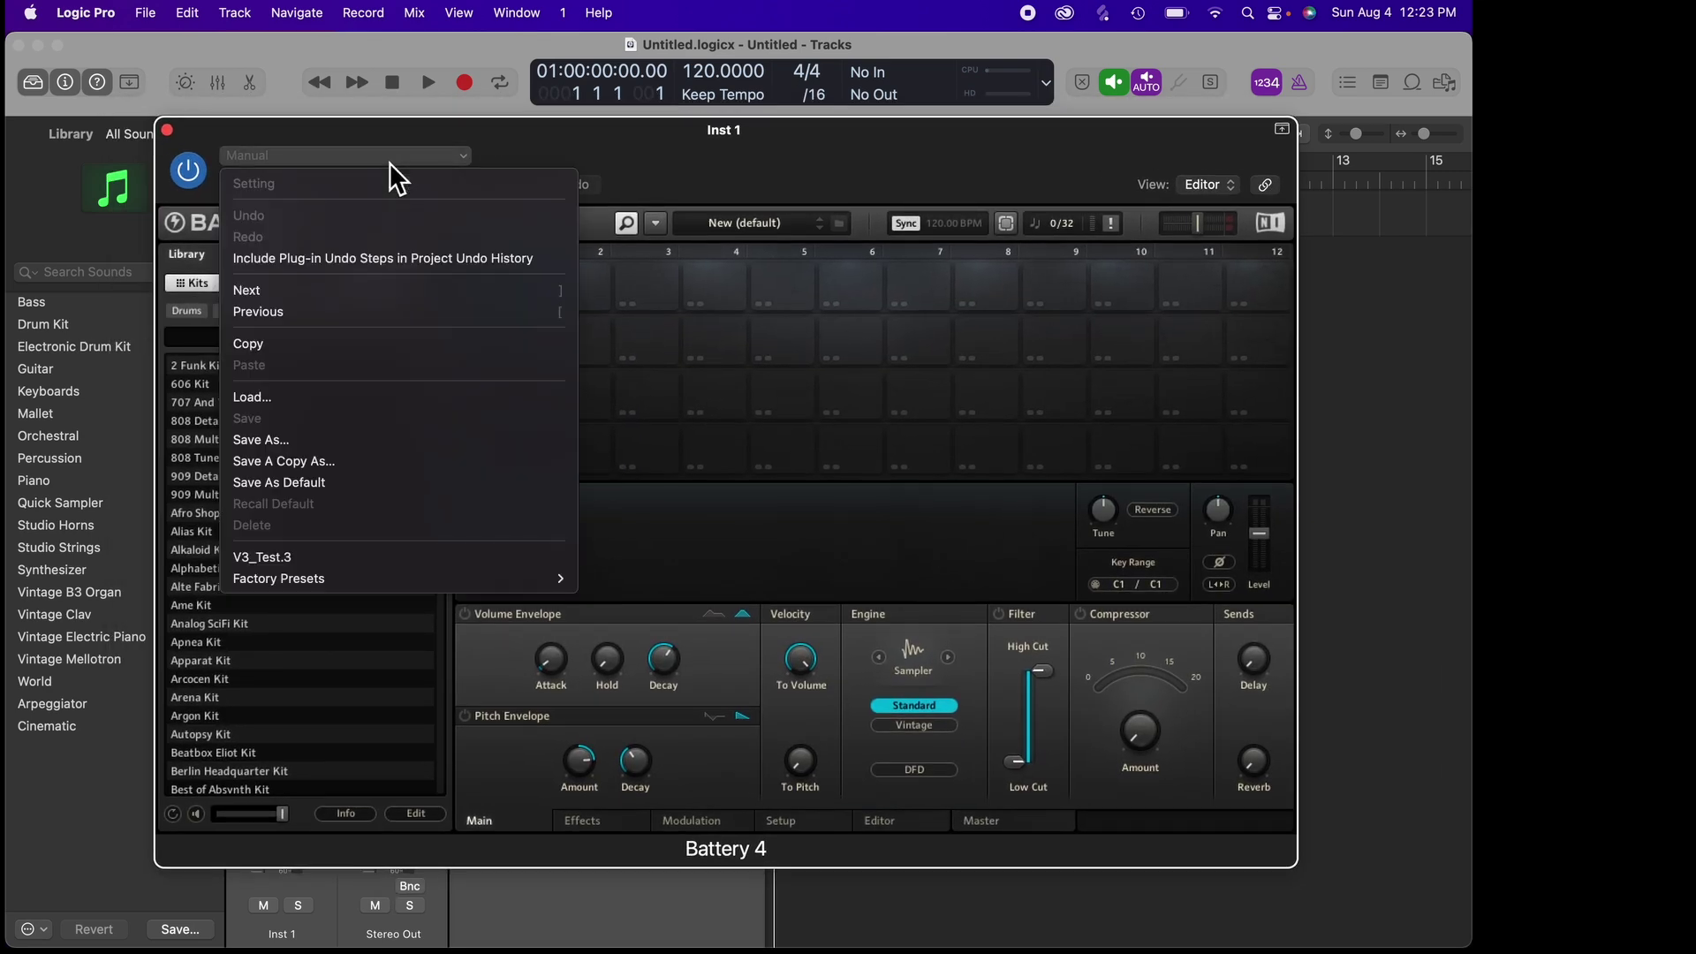
pyautogui.click(366, 554)
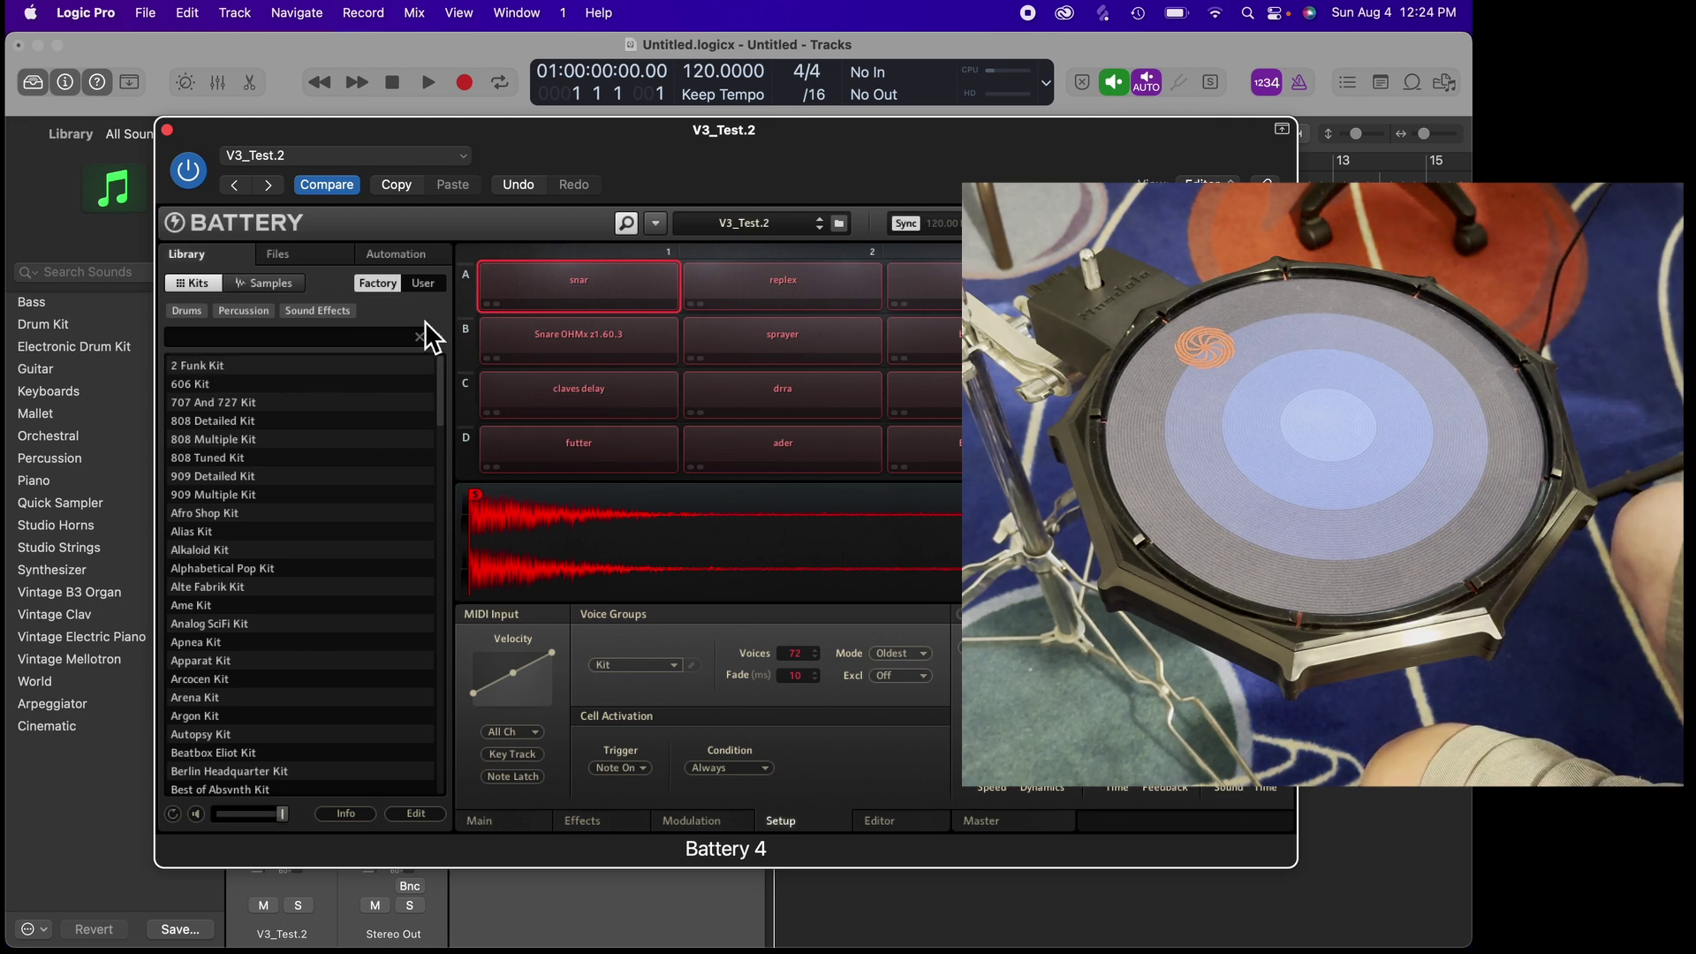
pyautogui.moveTo(399, 949)
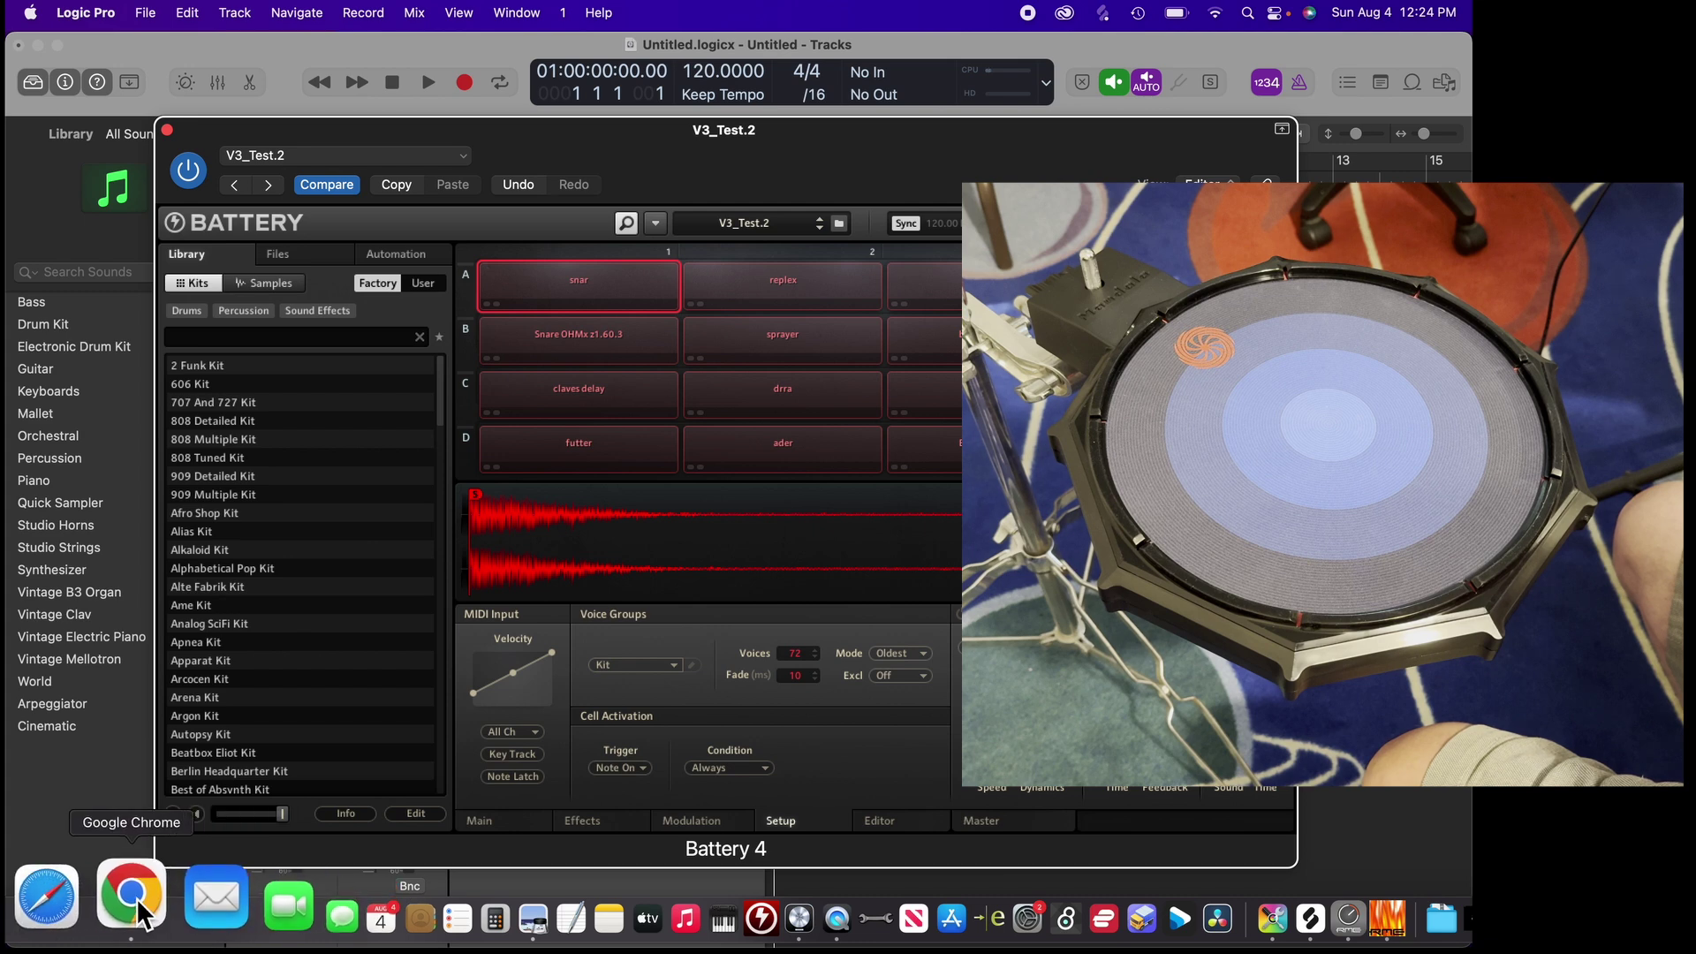
# Apply the Percussion Map preset to the Mandala pad, then go back to Logic Pro
pyautogui.click(131, 896)
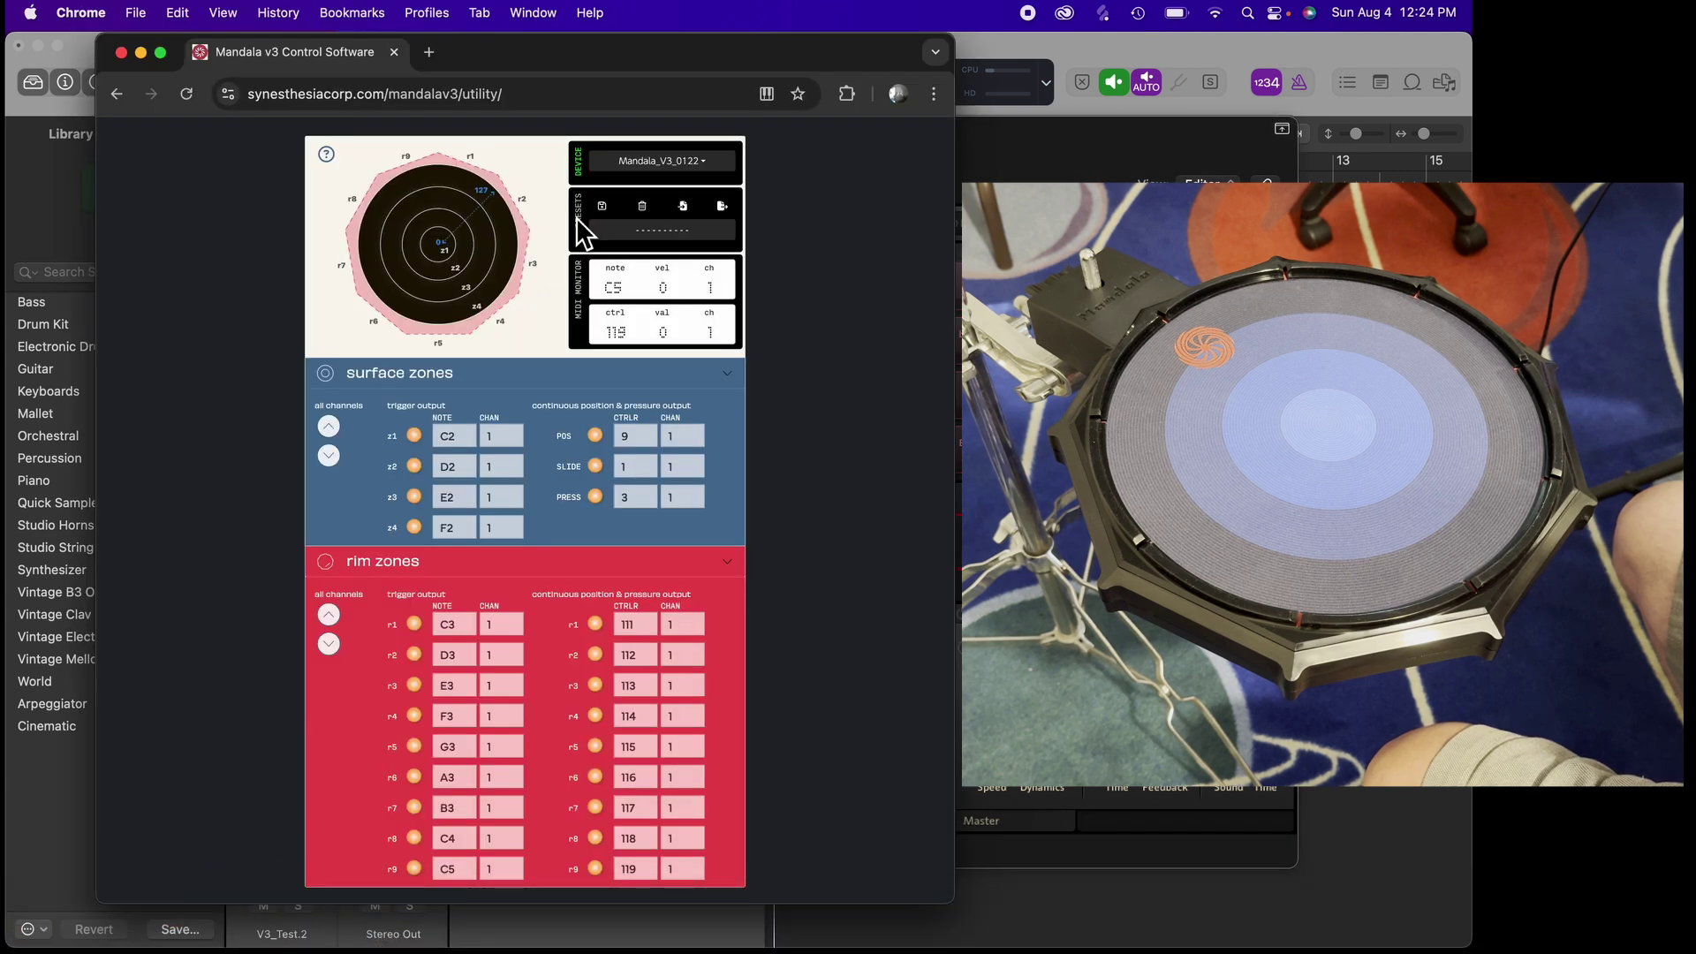
pyautogui.click(706, 246)
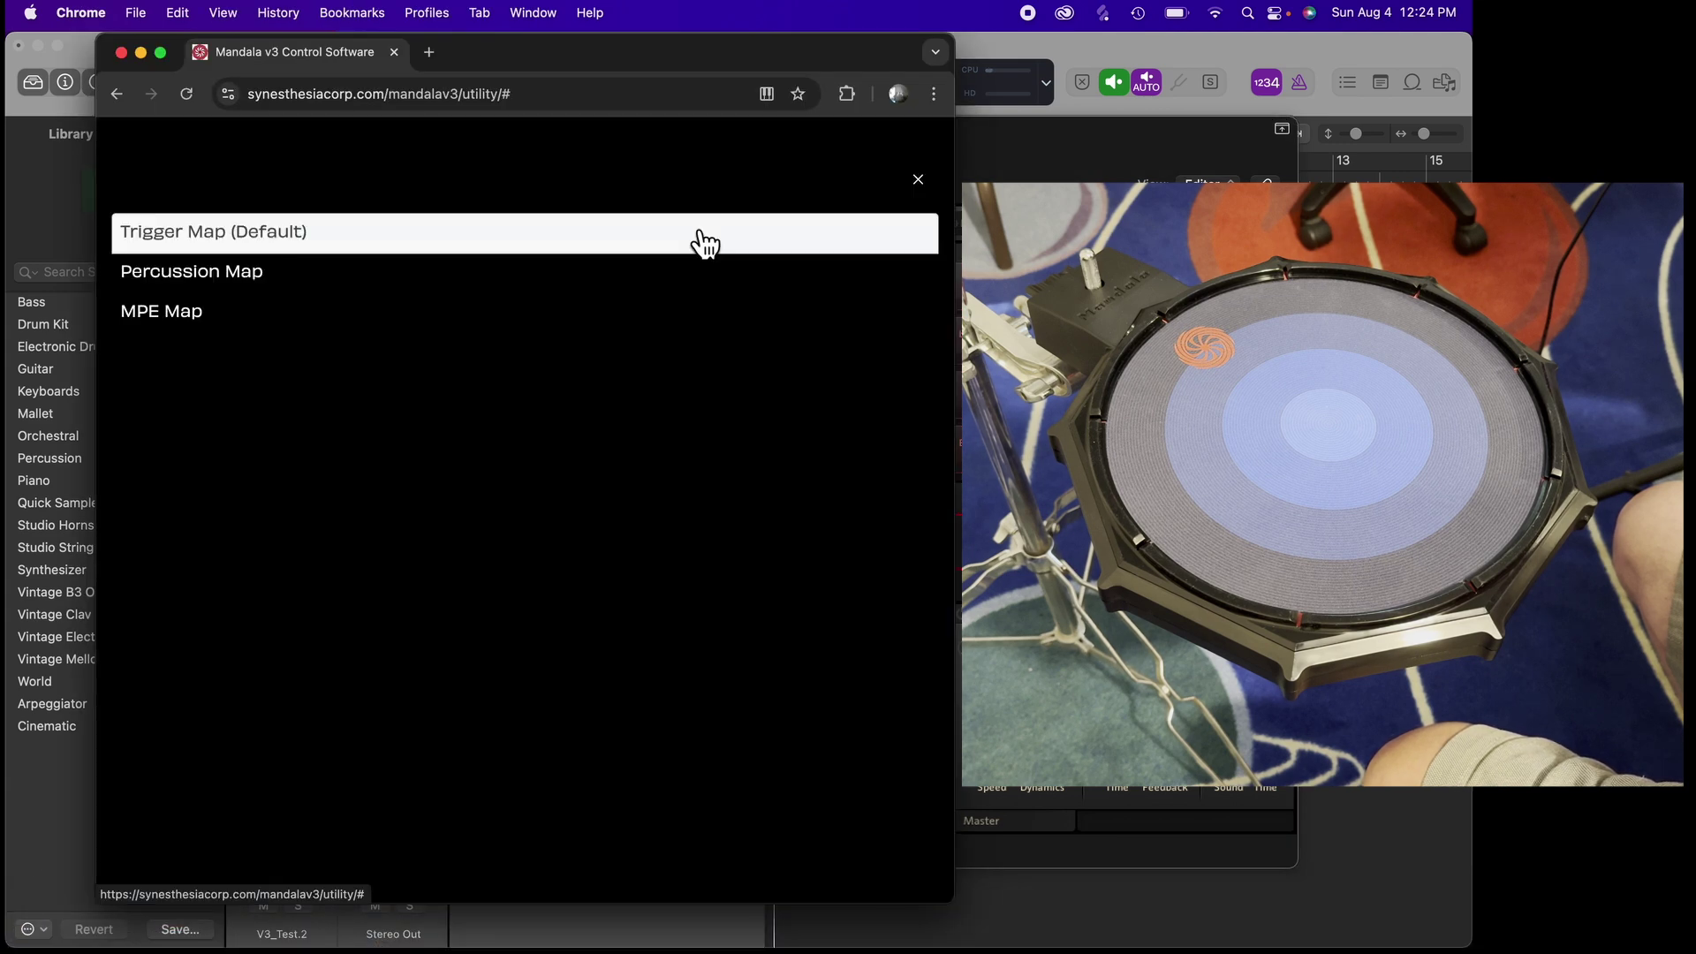
pyautogui.click(603, 281)
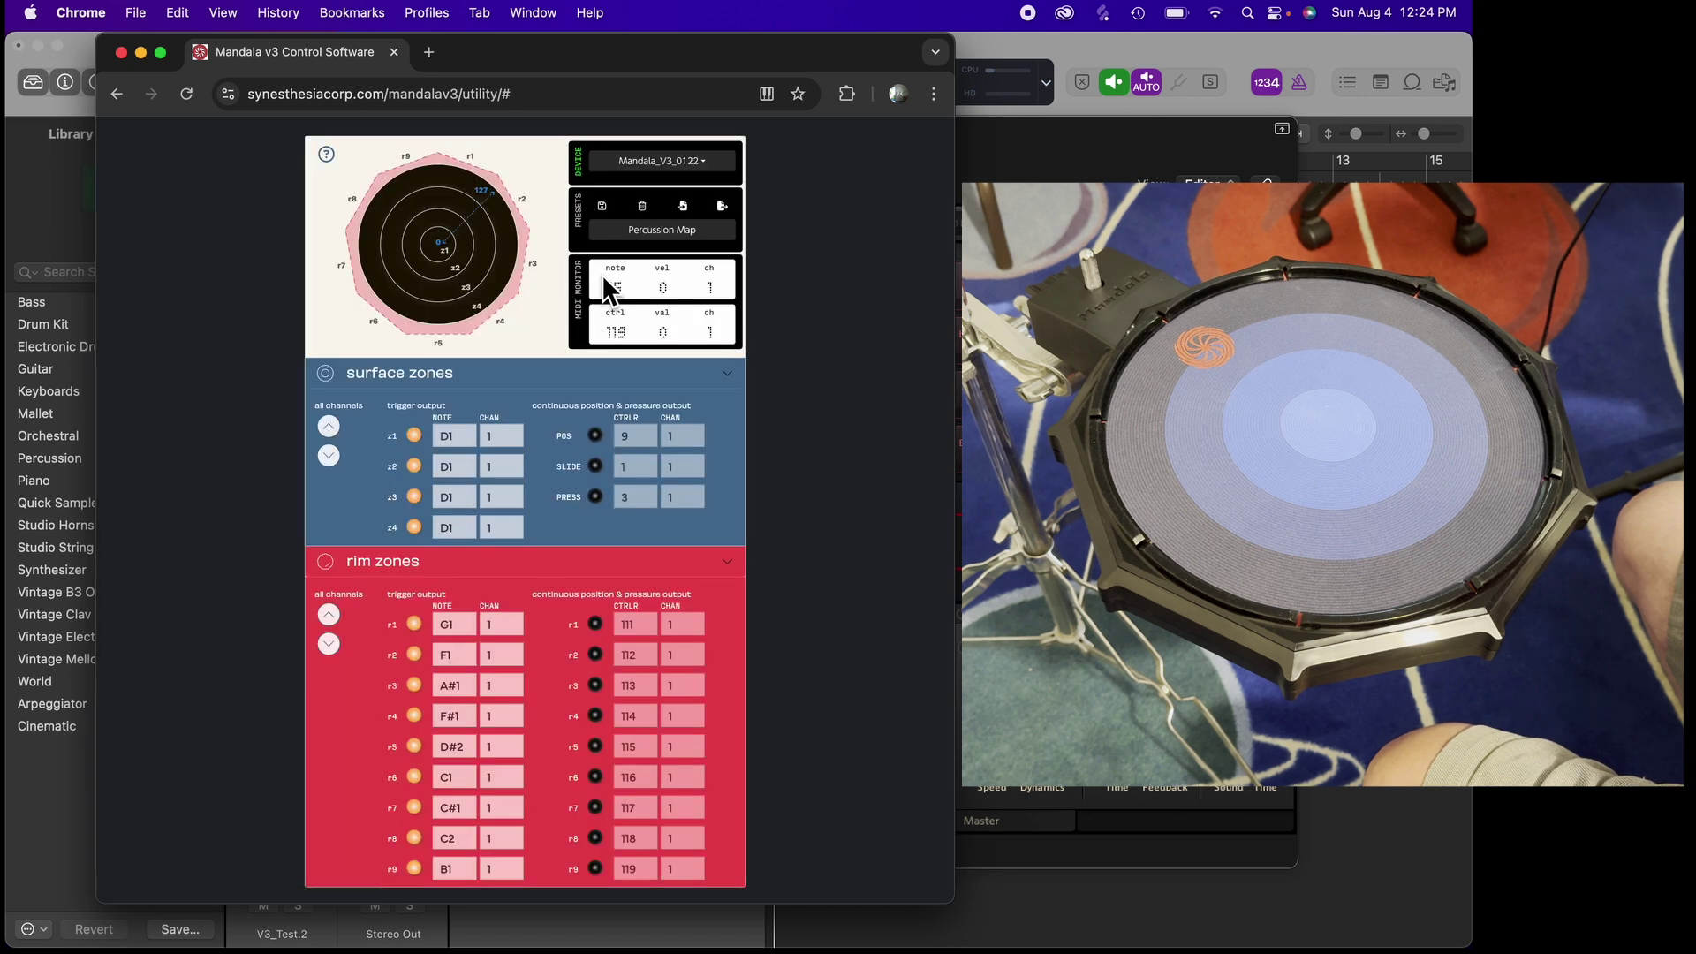
pyautogui.click(1213, 46)
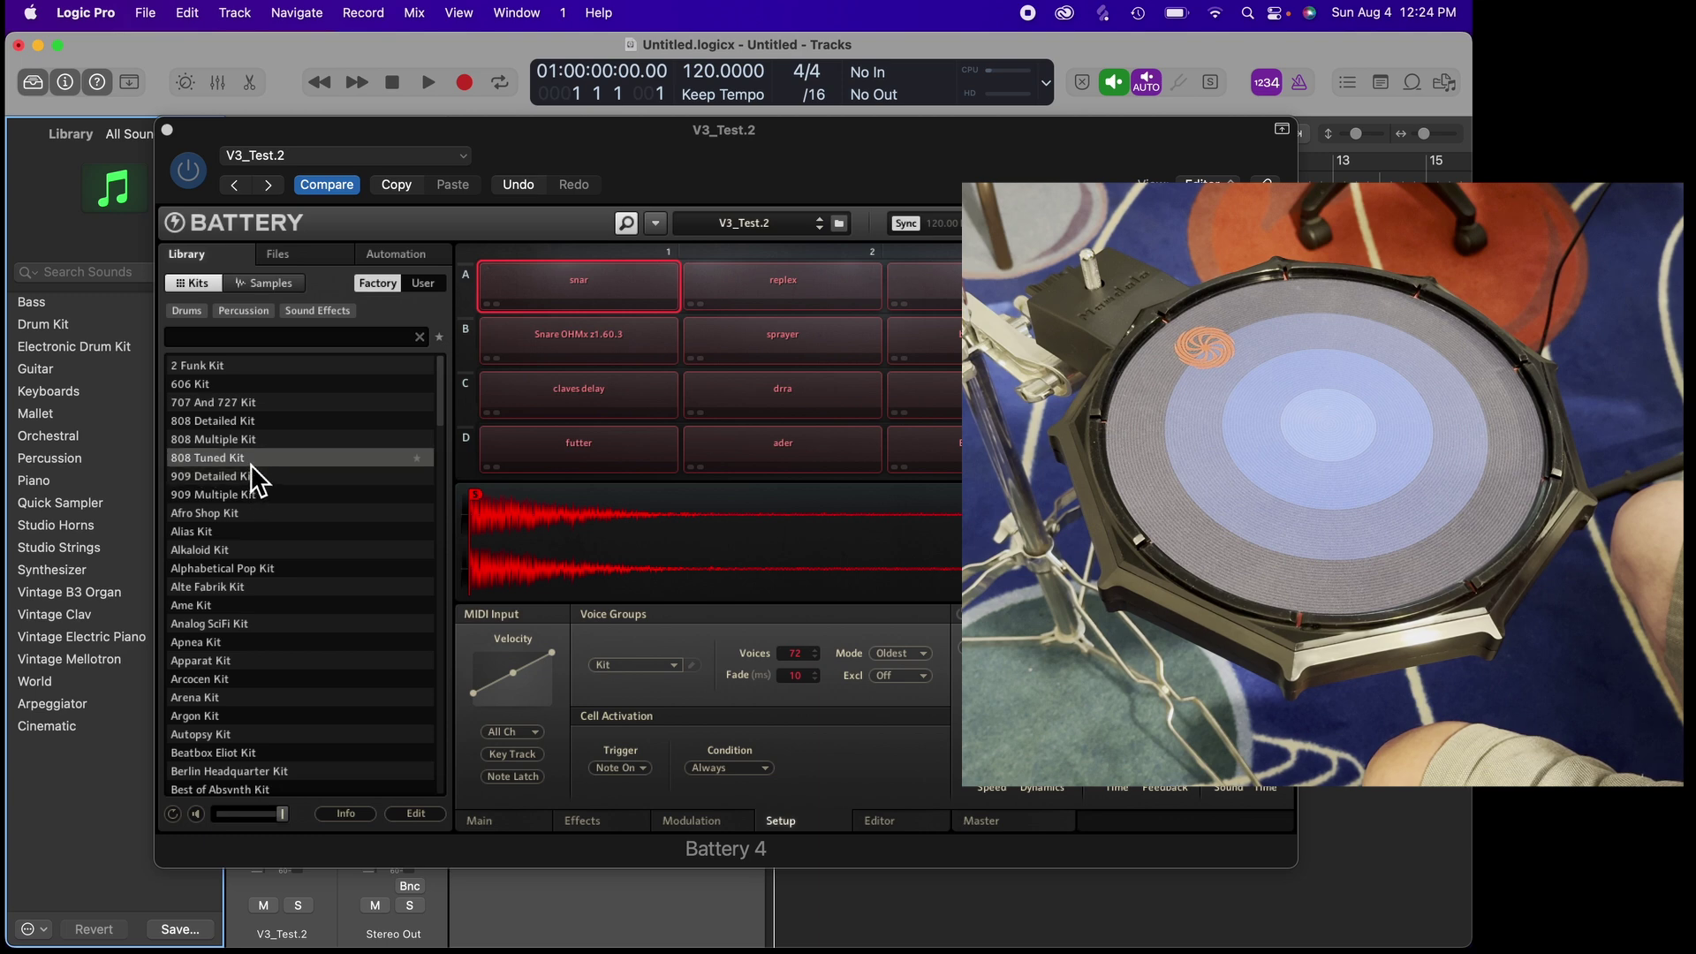
# Load the 808 Multiple Kit from Battery 4's Library Kits list
pyautogui.doubleClick(250, 441)
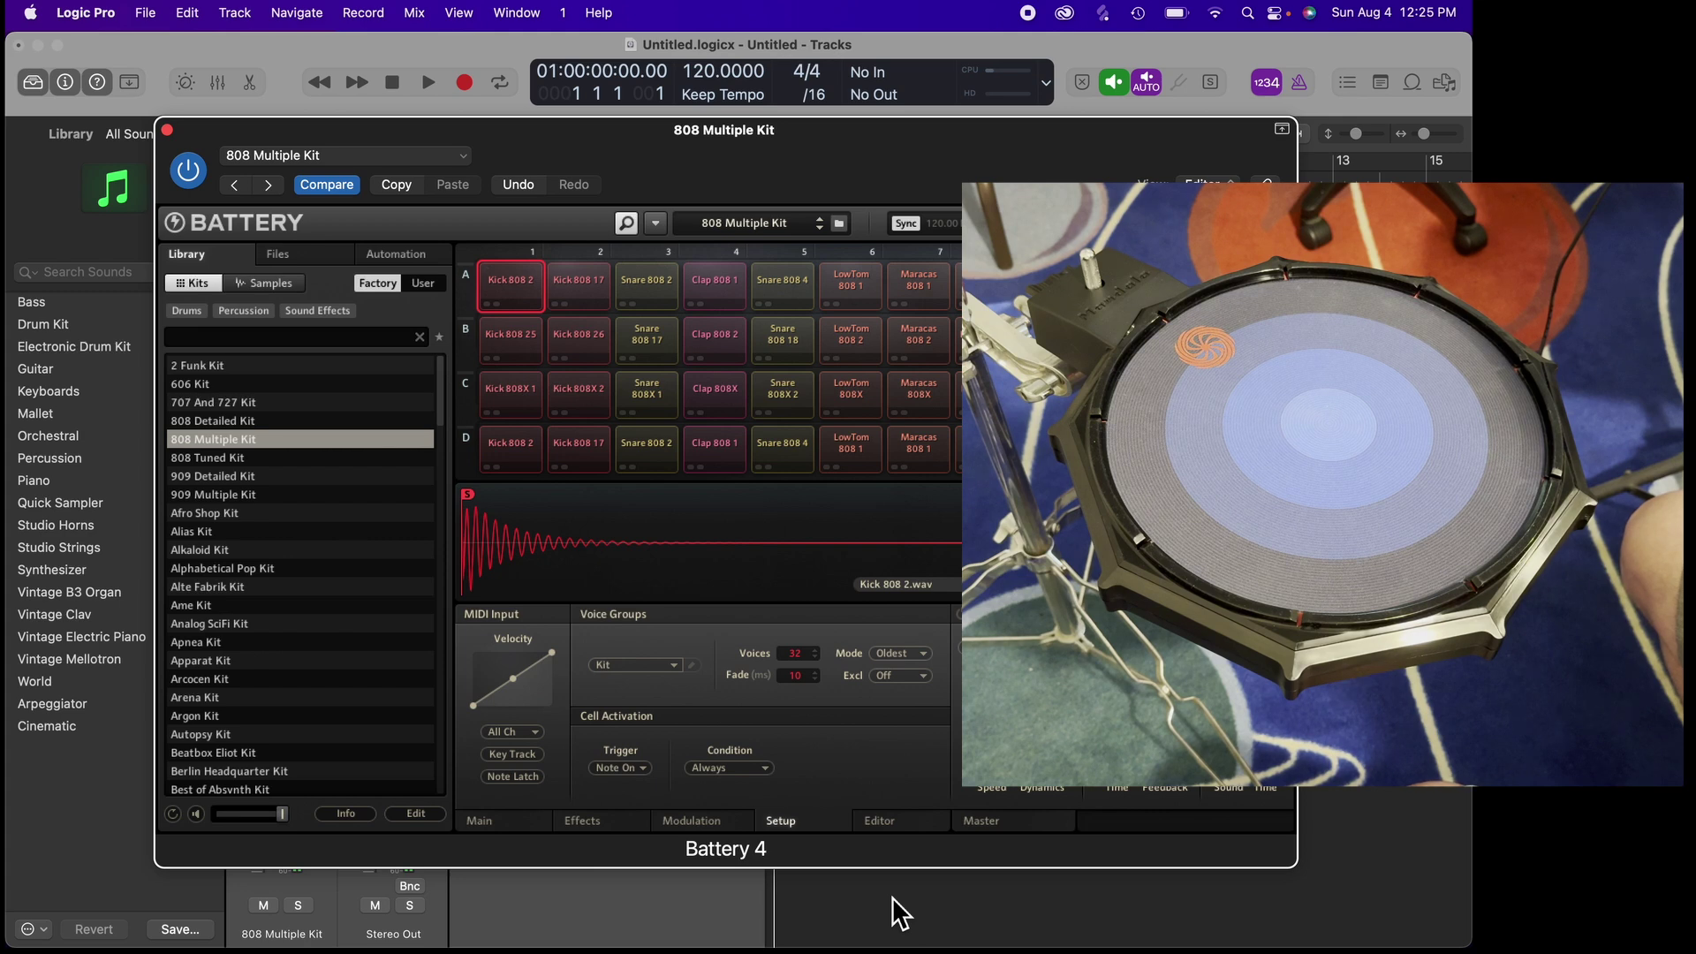
pyautogui.moveTo(124, 919)
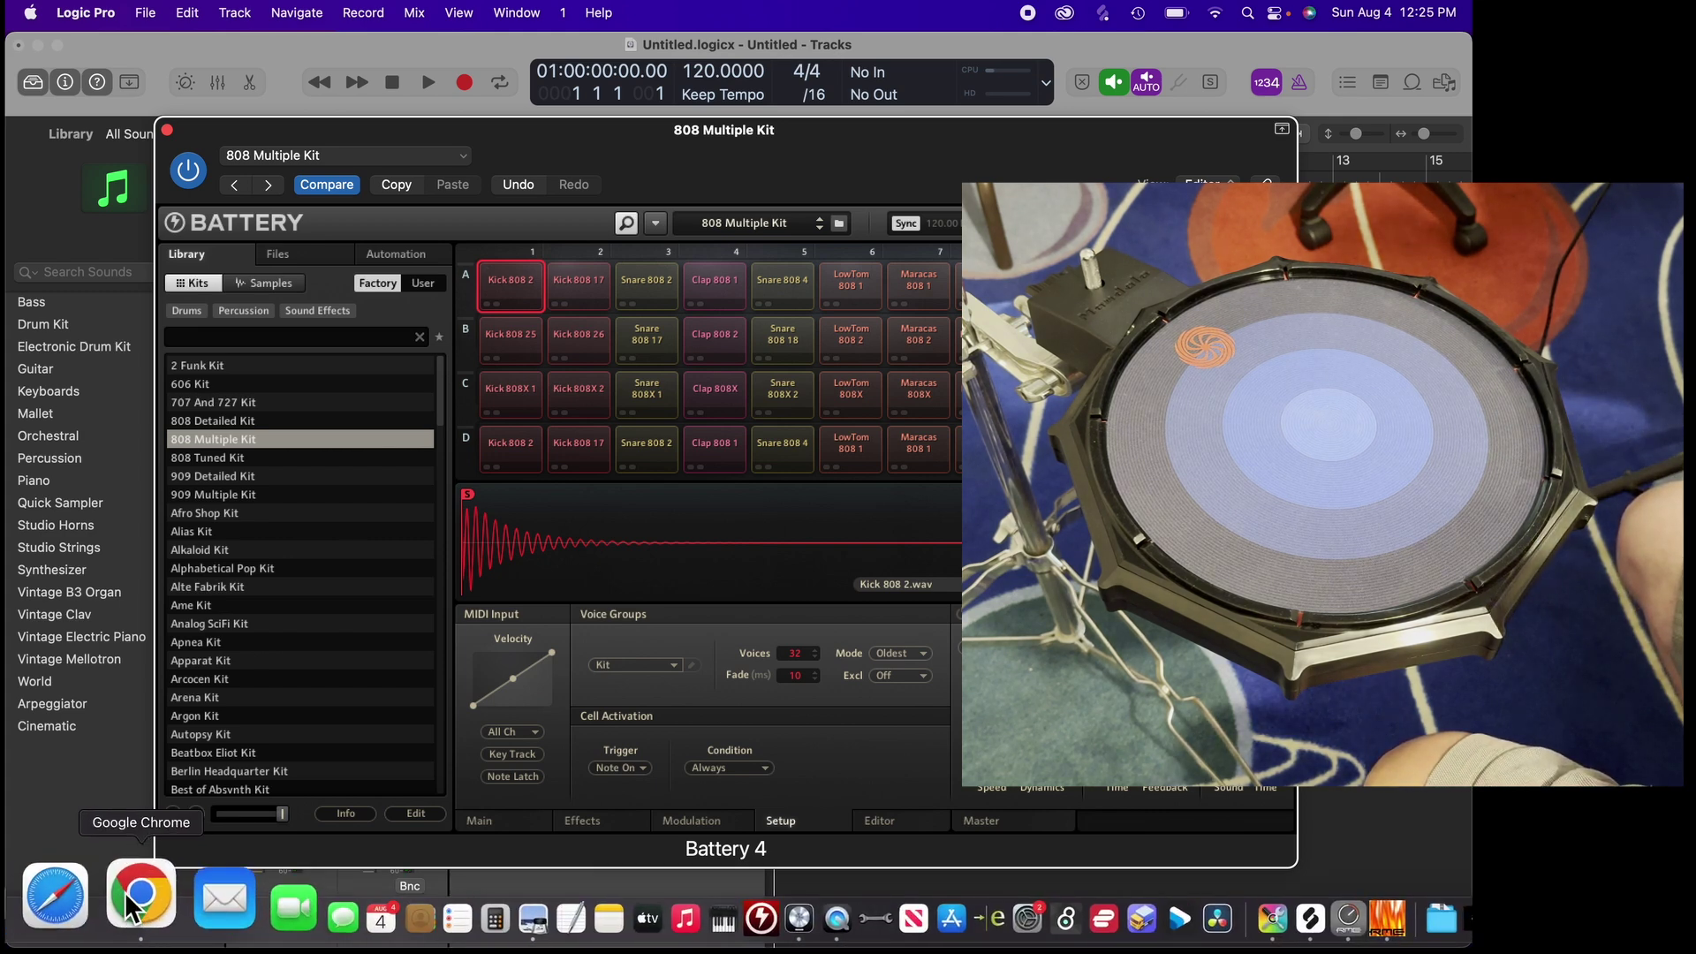
# Close Battery 4, apply the Trigger Map (Default) preset to the pad, and return to Logic
pyautogui.press('cmd+w')
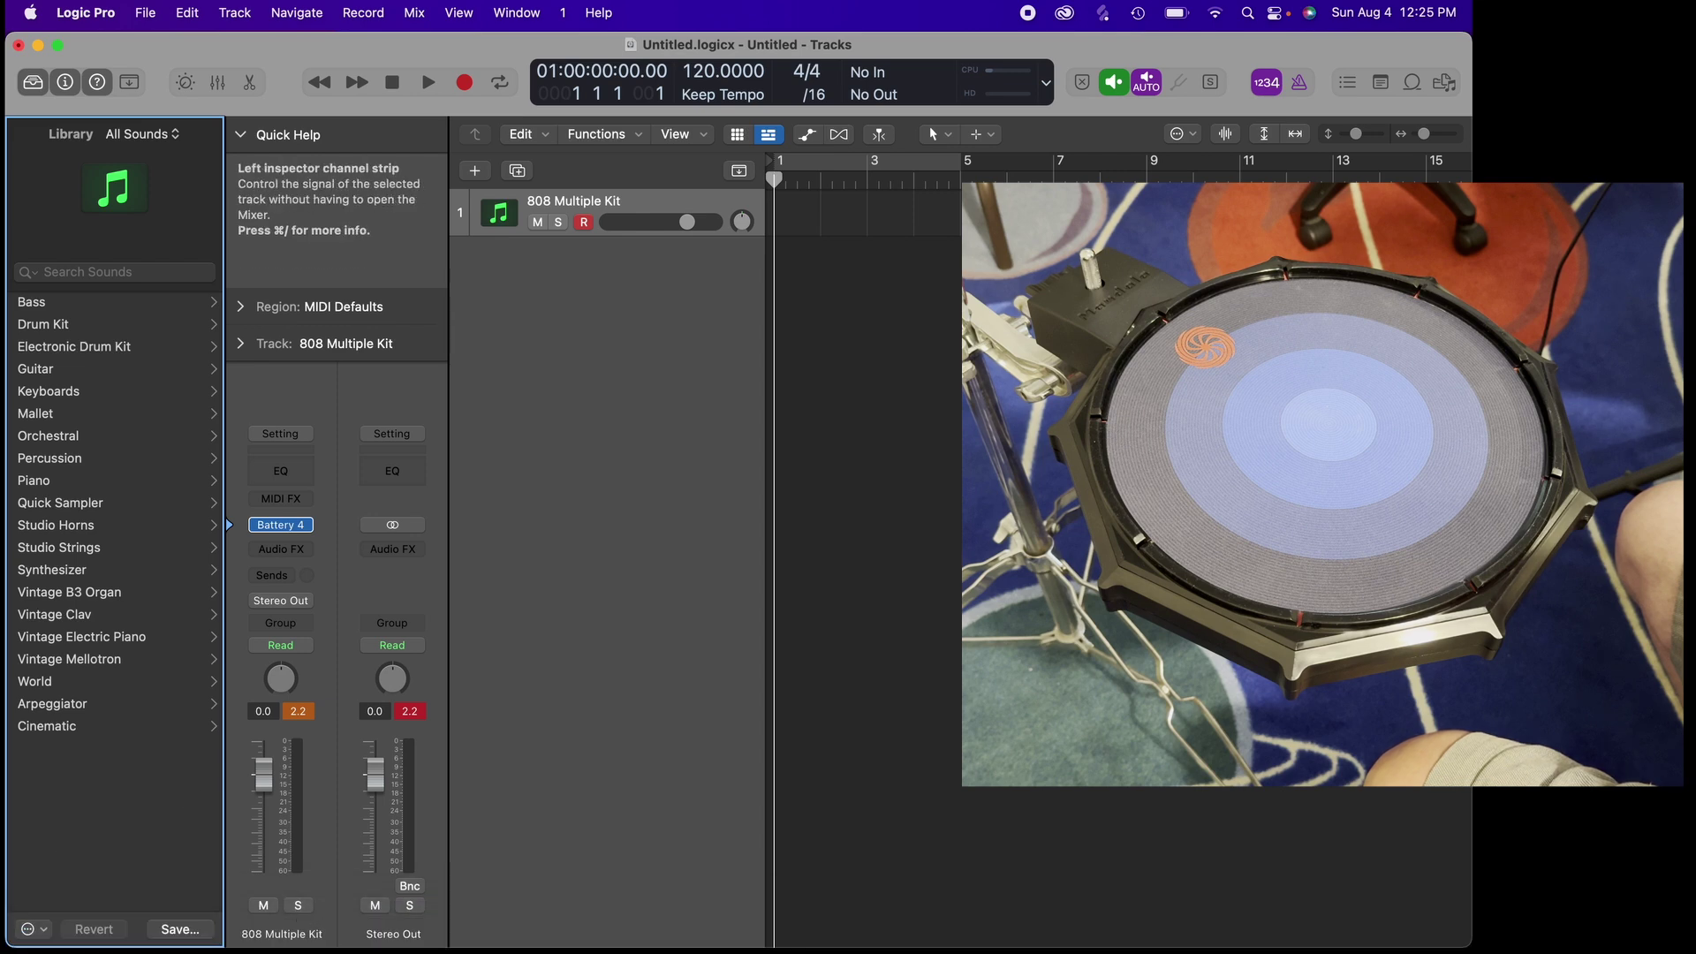
pyautogui.moveTo(256, 945)
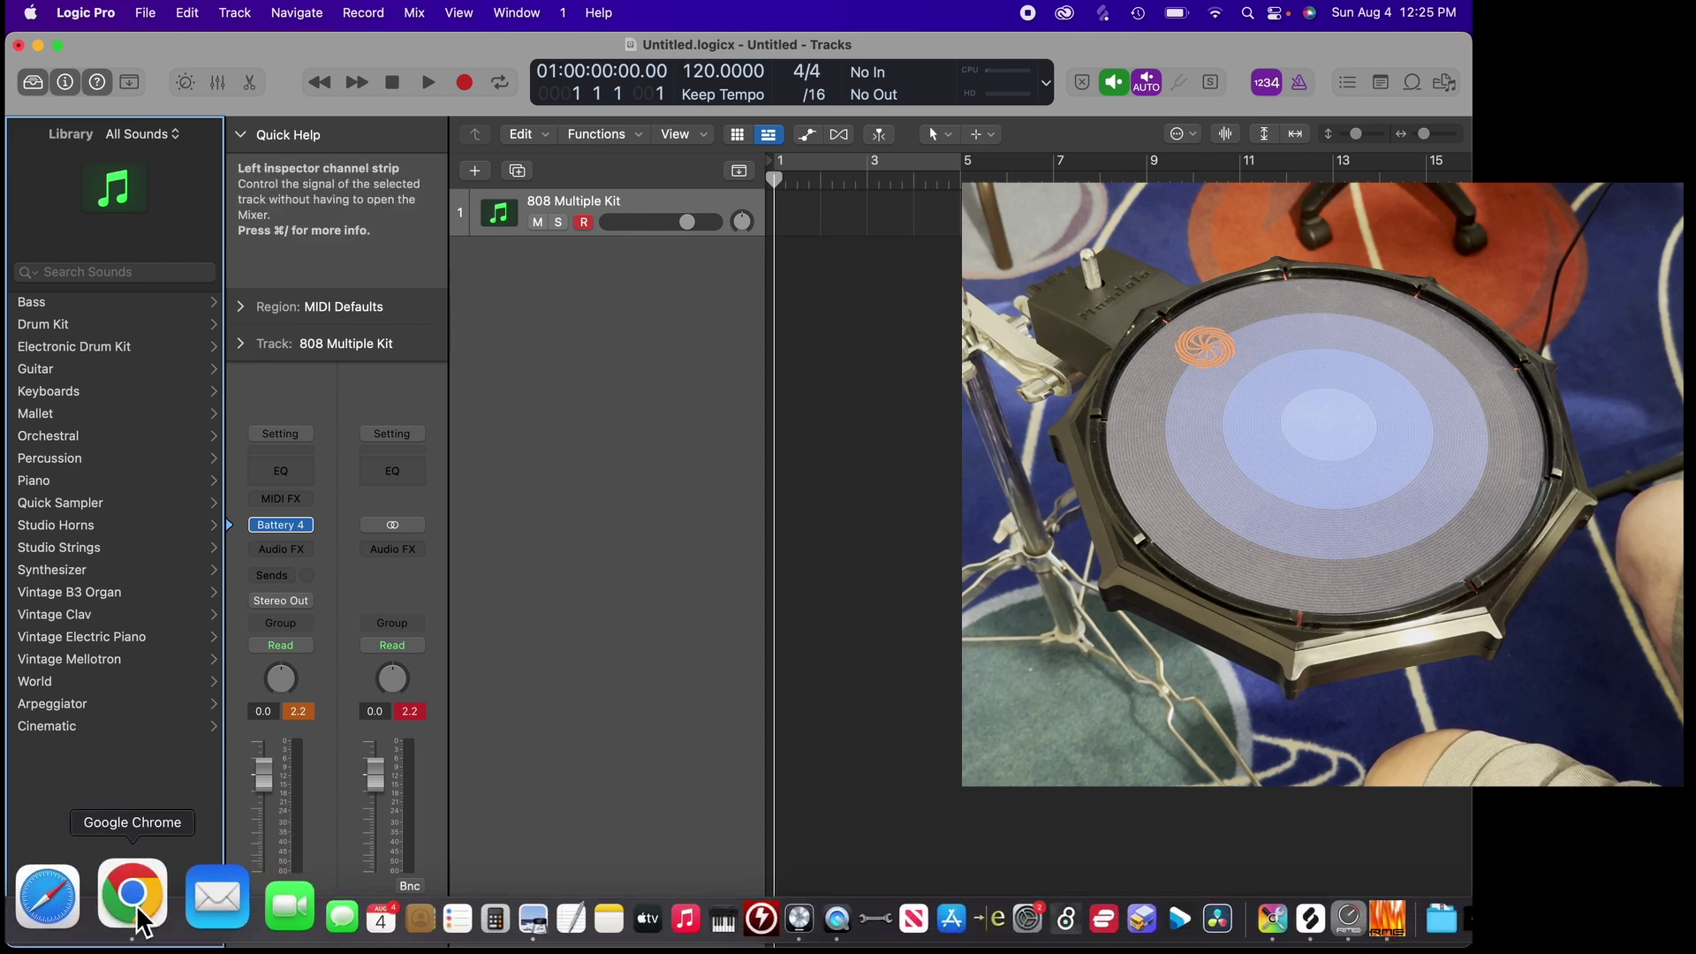
pyautogui.click(137, 912)
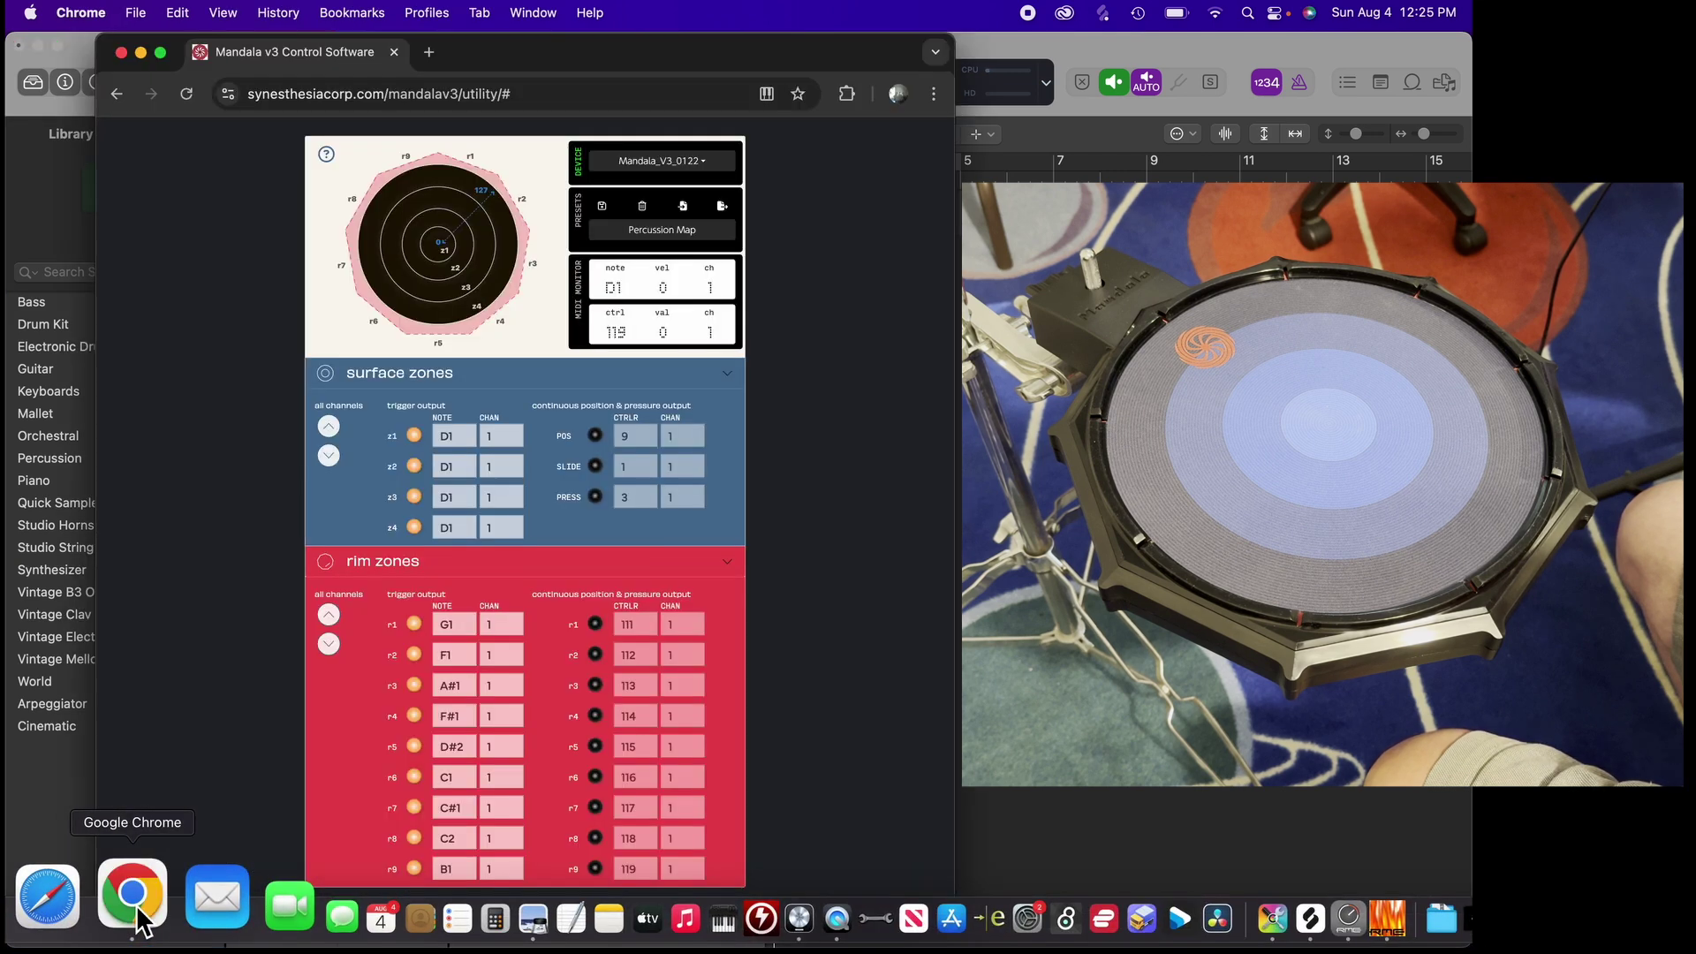
pyautogui.click(690, 237)
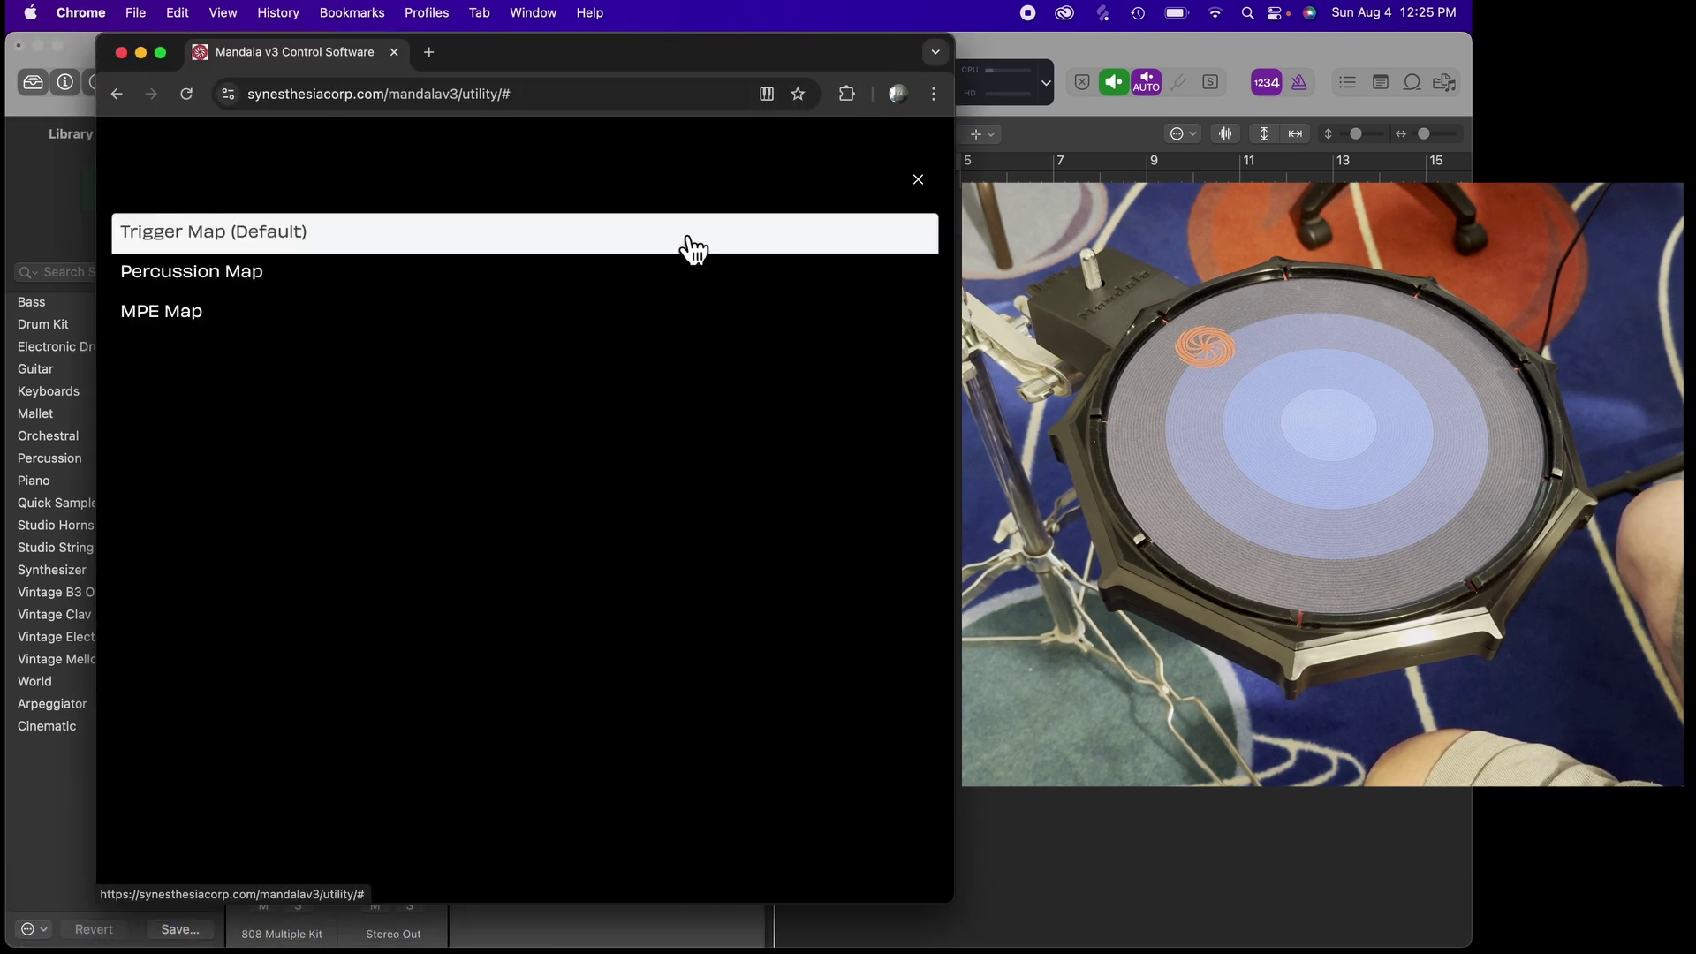
pyautogui.click(569, 250)
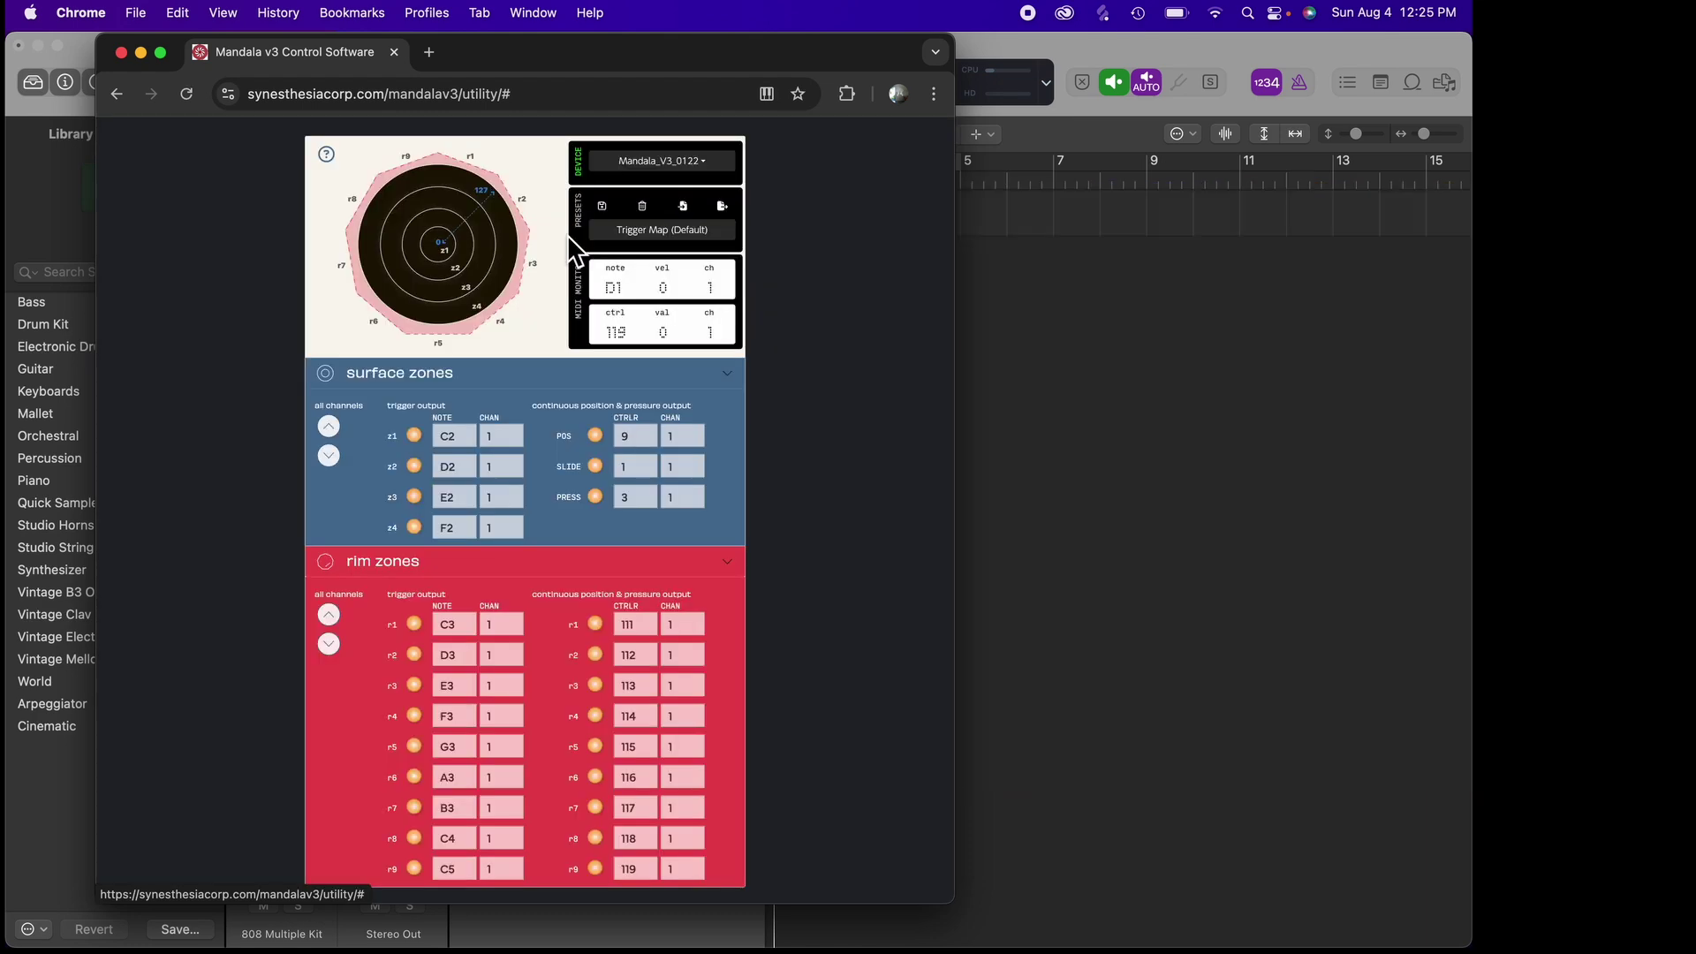
pyautogui.click(1095, 58)
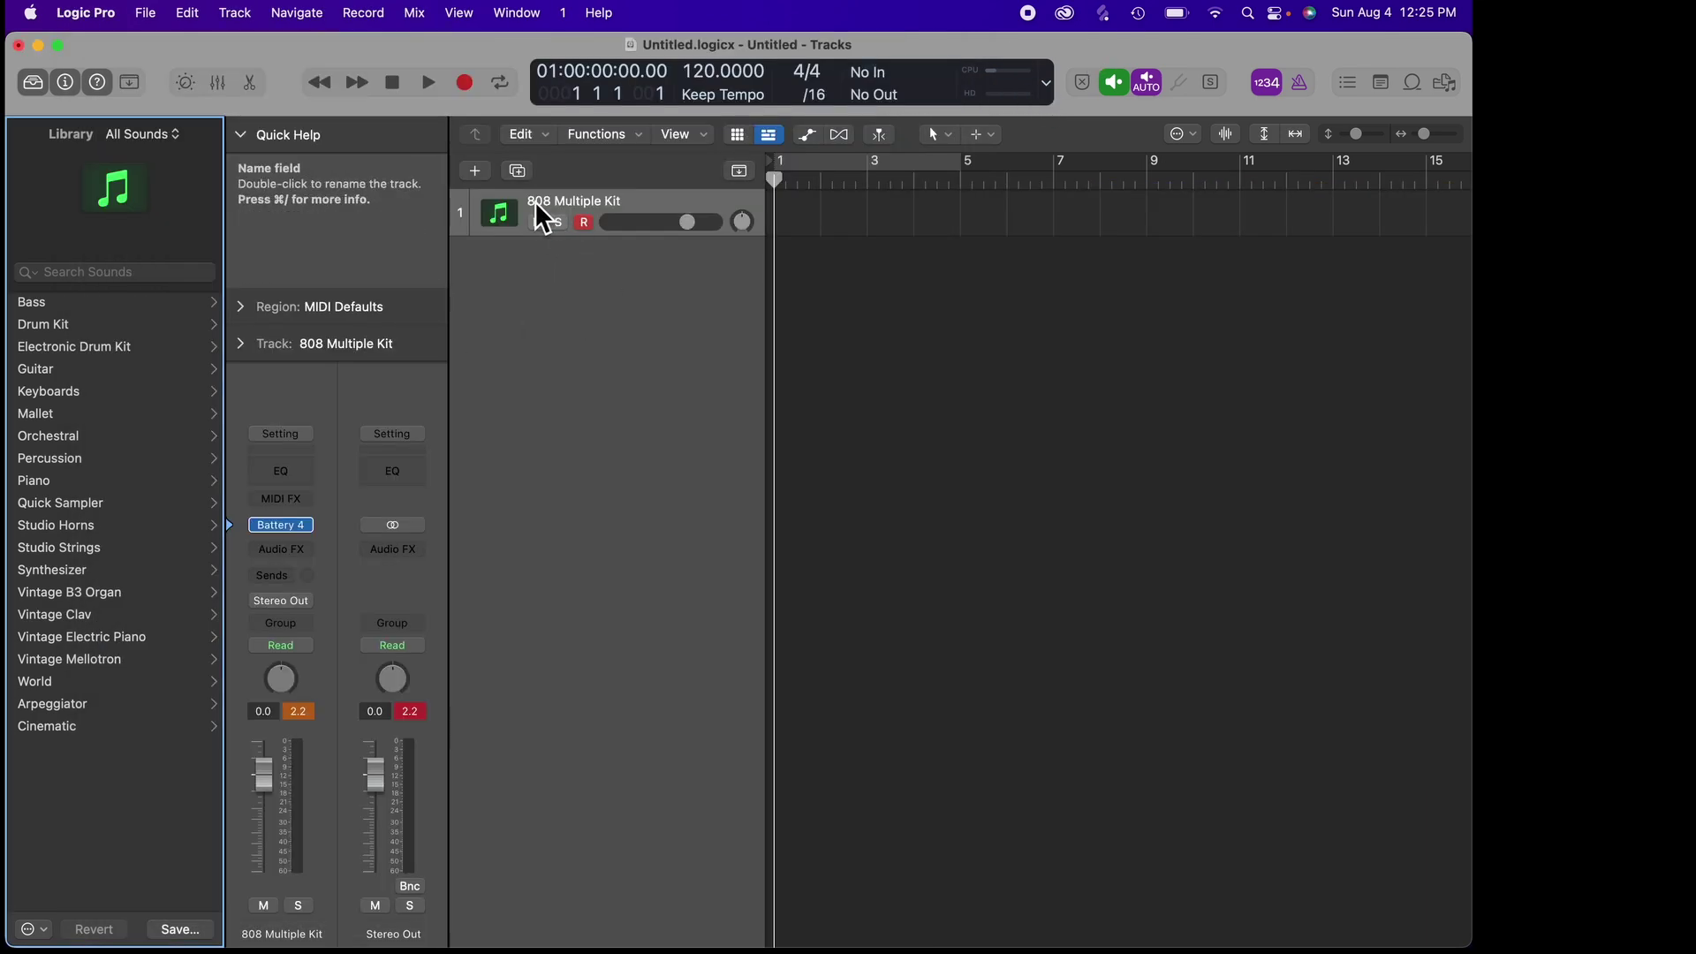
# Add instrument track Inst 2, close both Battery windows, and load Alchemy in stereo on Inst 2
pyautogui.click(237, 14)
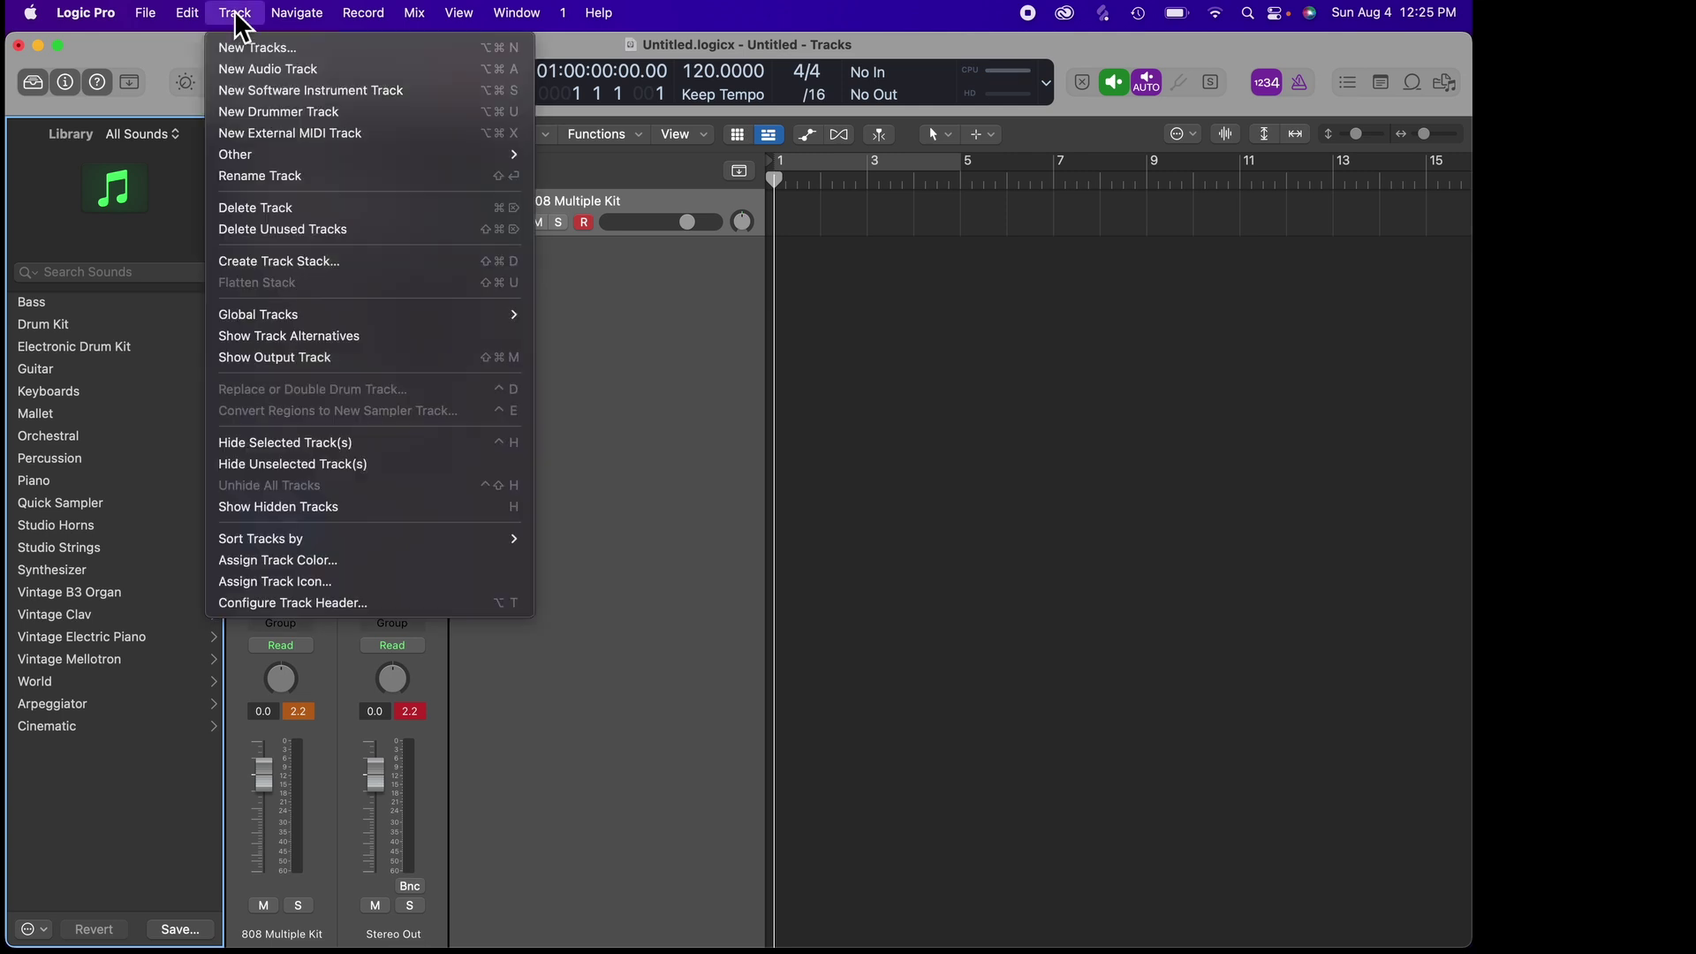
pyautogui.click(261, 92)
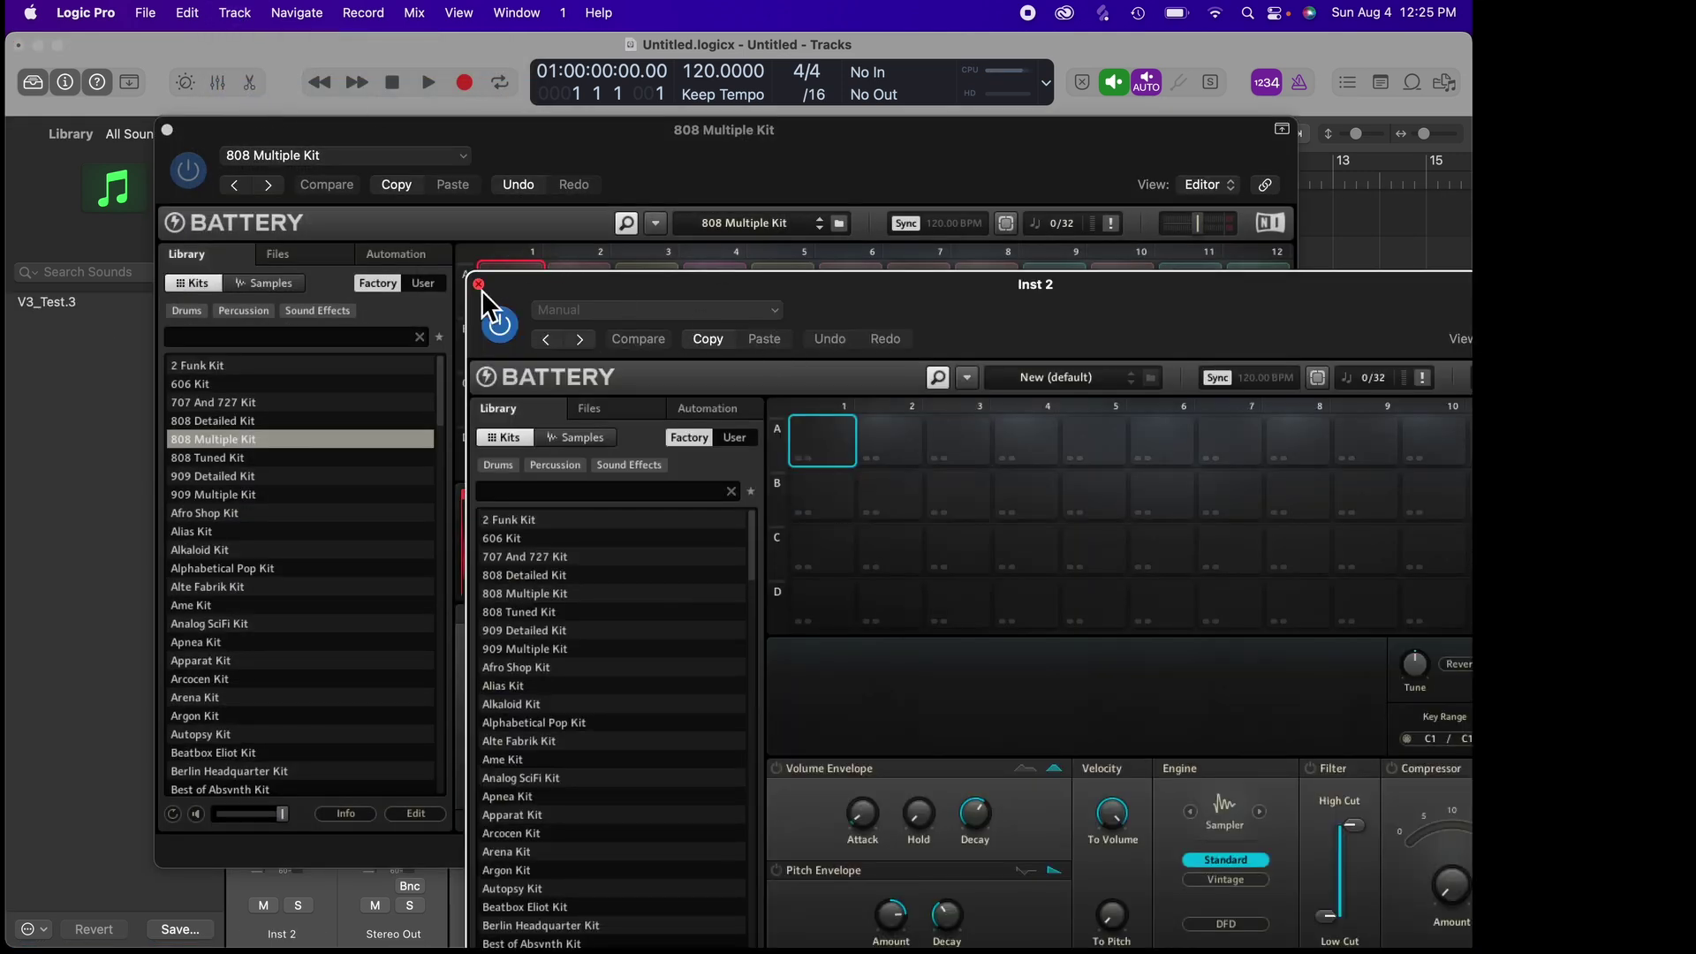
pyautogui.click(479, 285)
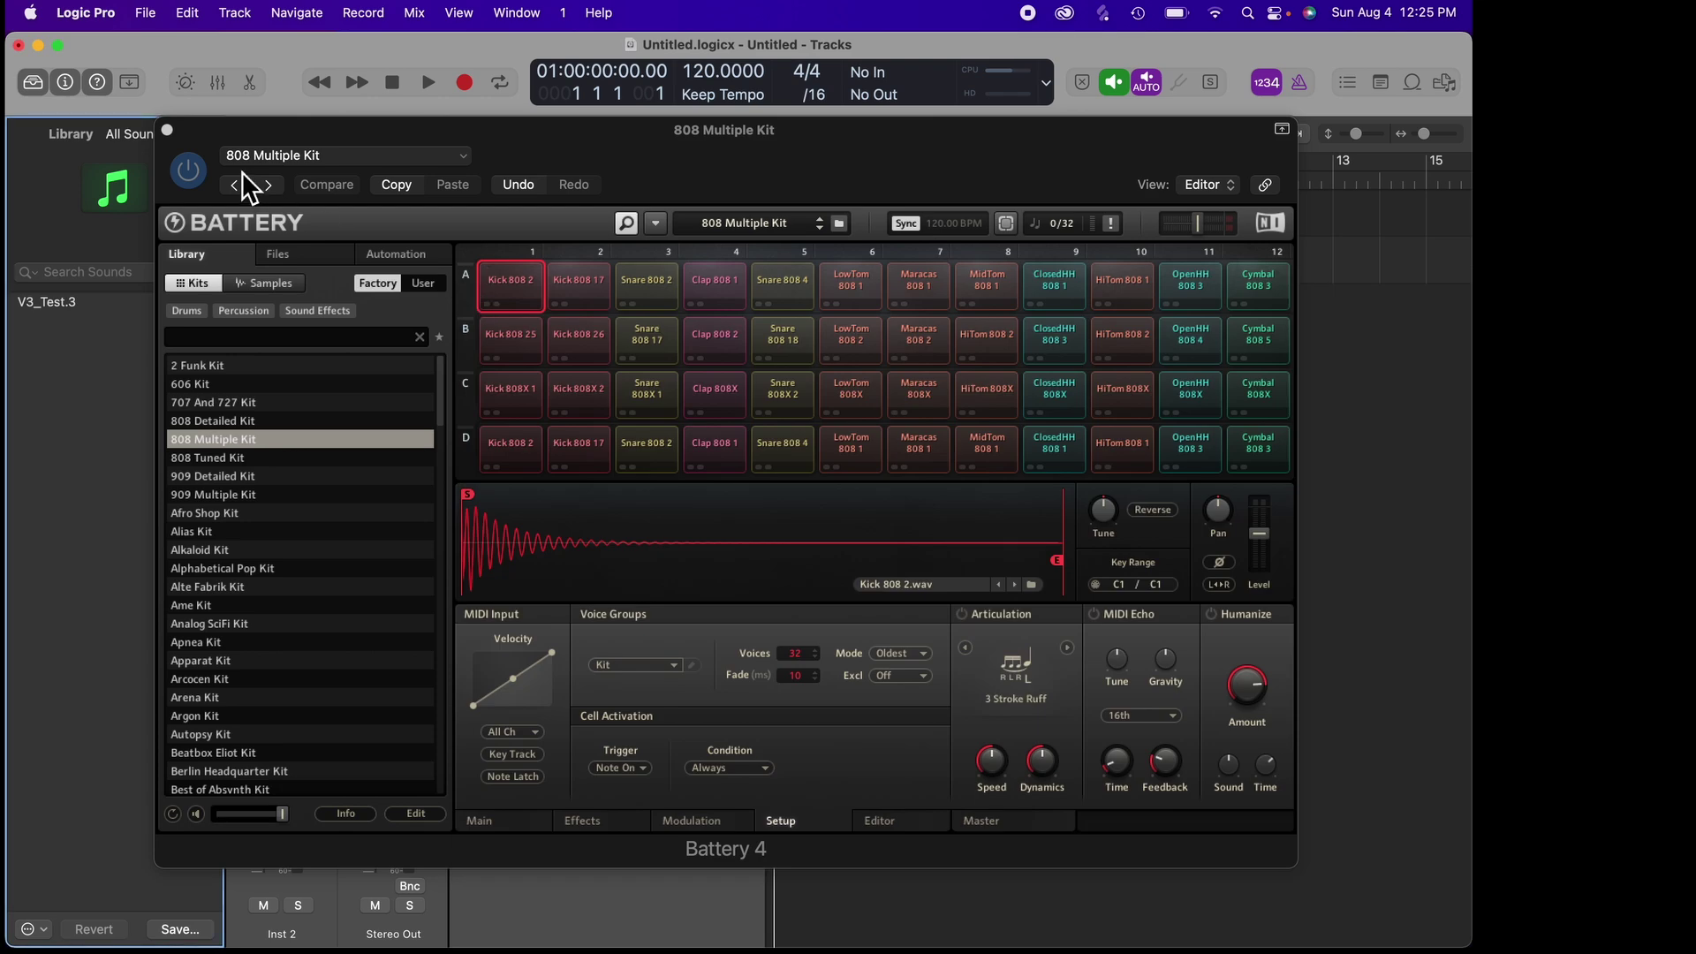
pyautogui.click(167, 129)
pyautogui.click(309, 526)
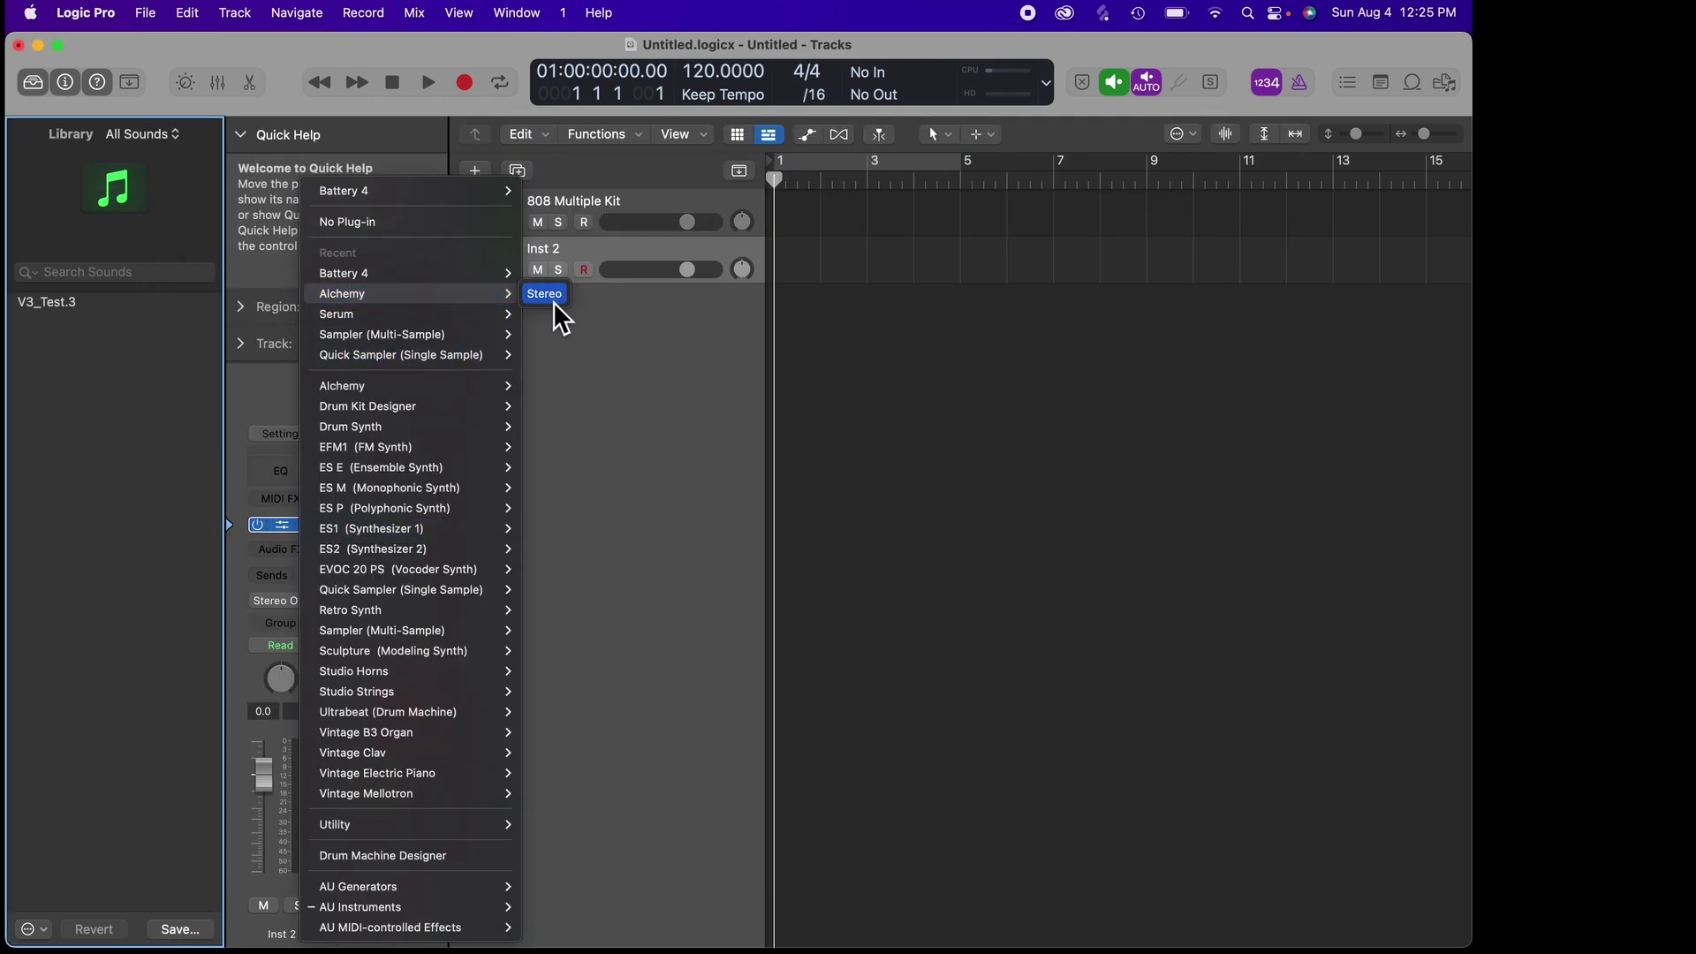
pyautogui.click(545, 294)
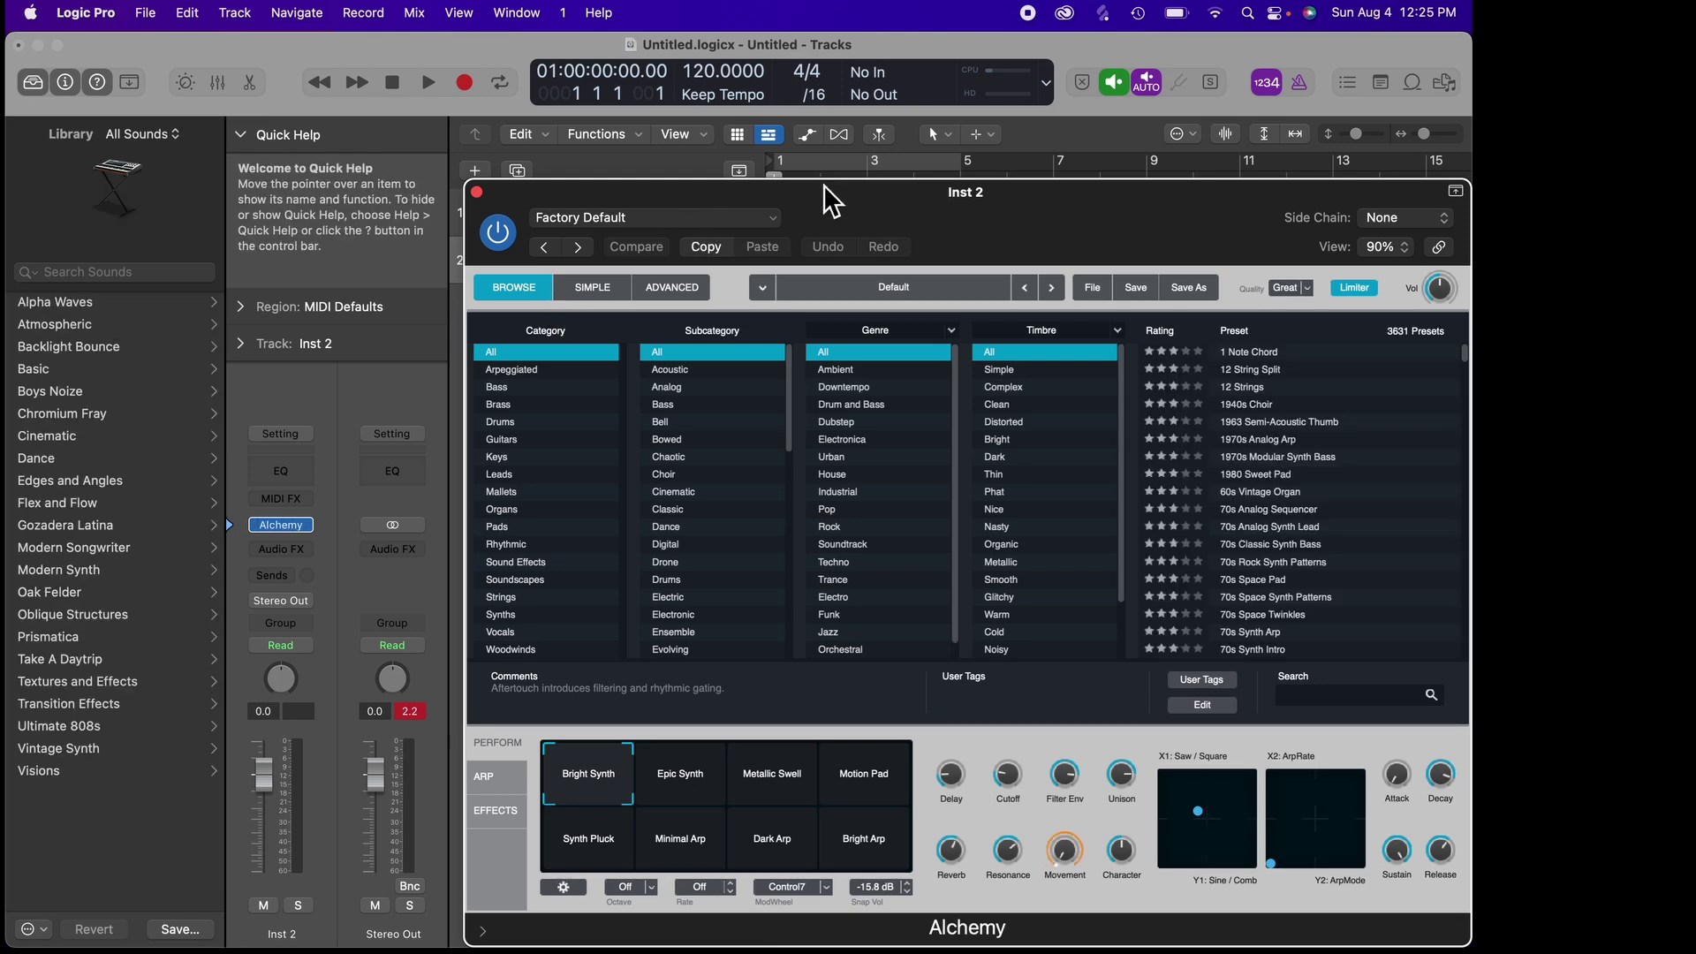
# Filter Alchemy's browser to Drums and load the Future Junglist preset
pyautogui.moveTo(861, 210); pyautogui.dragTo(627, 107)
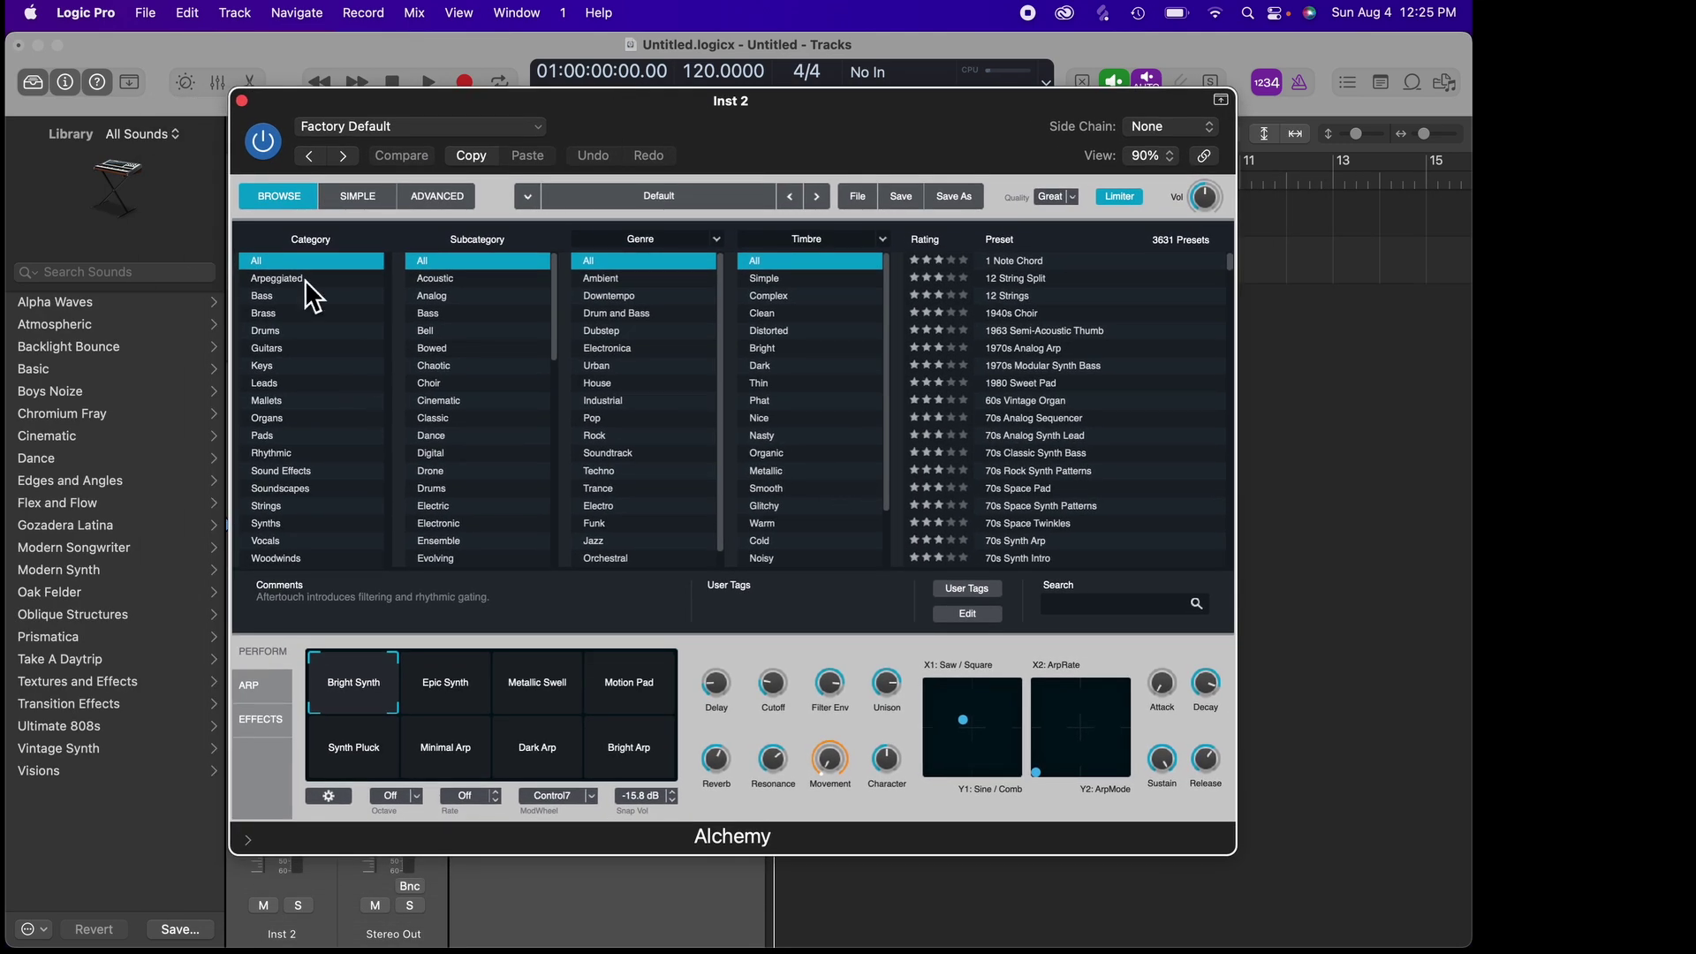
pyautogui.click(286, 331)
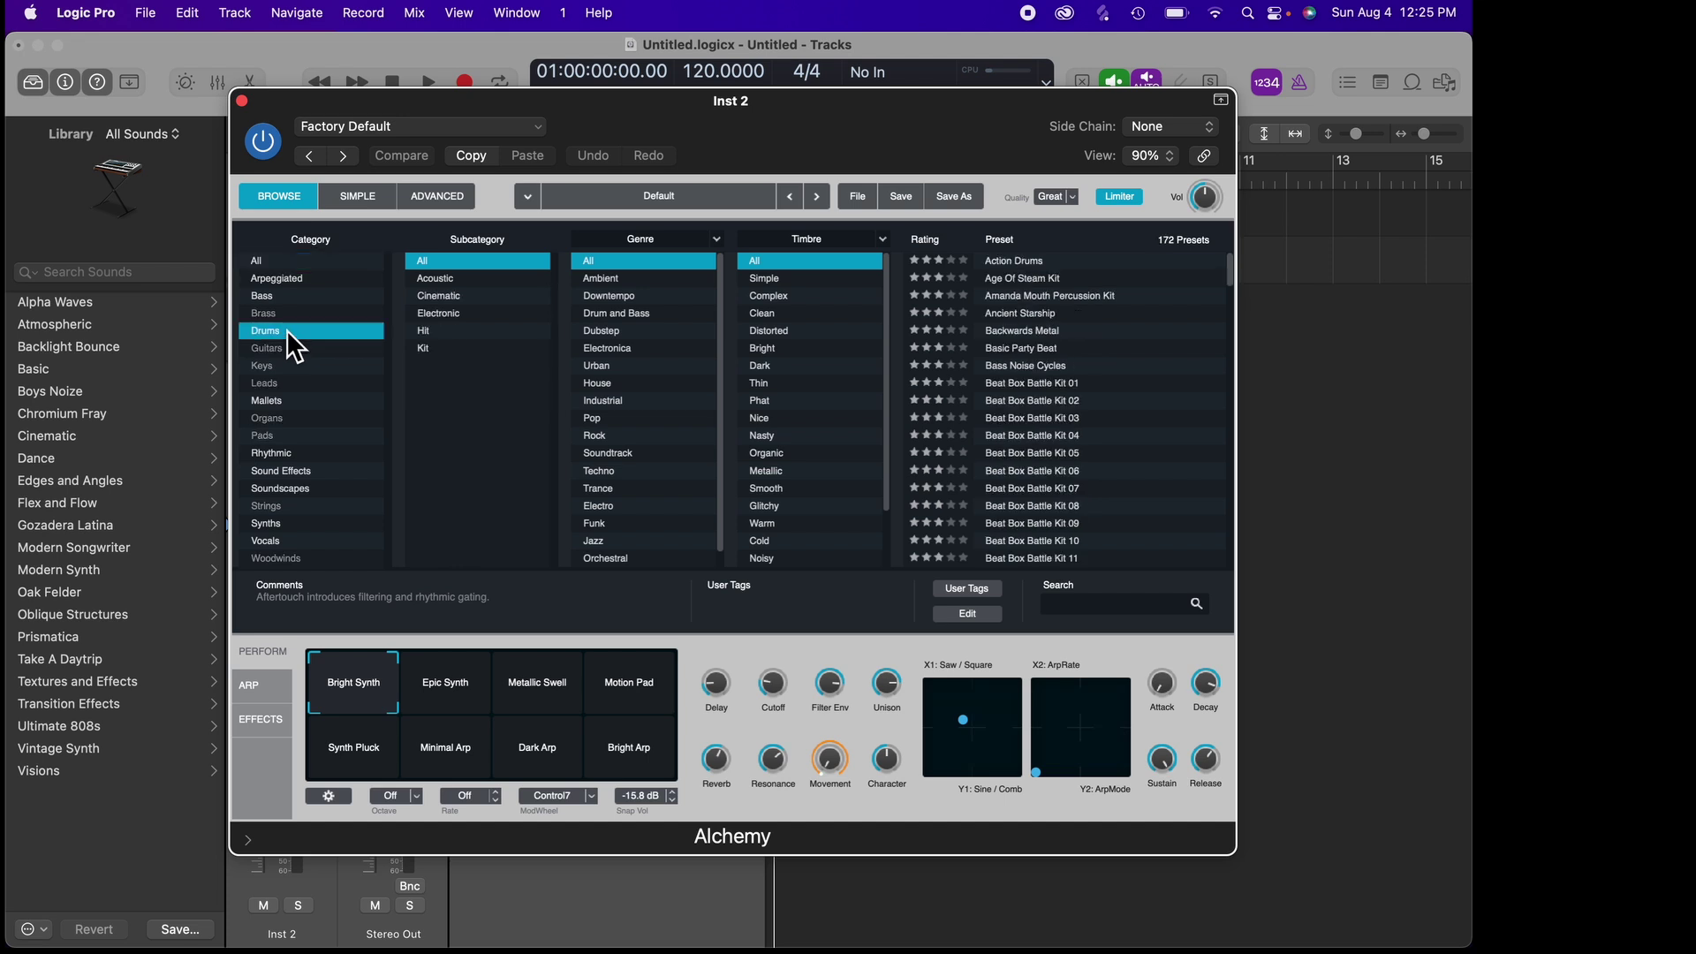
pyautogui.scroll(-10, 1105, 406)
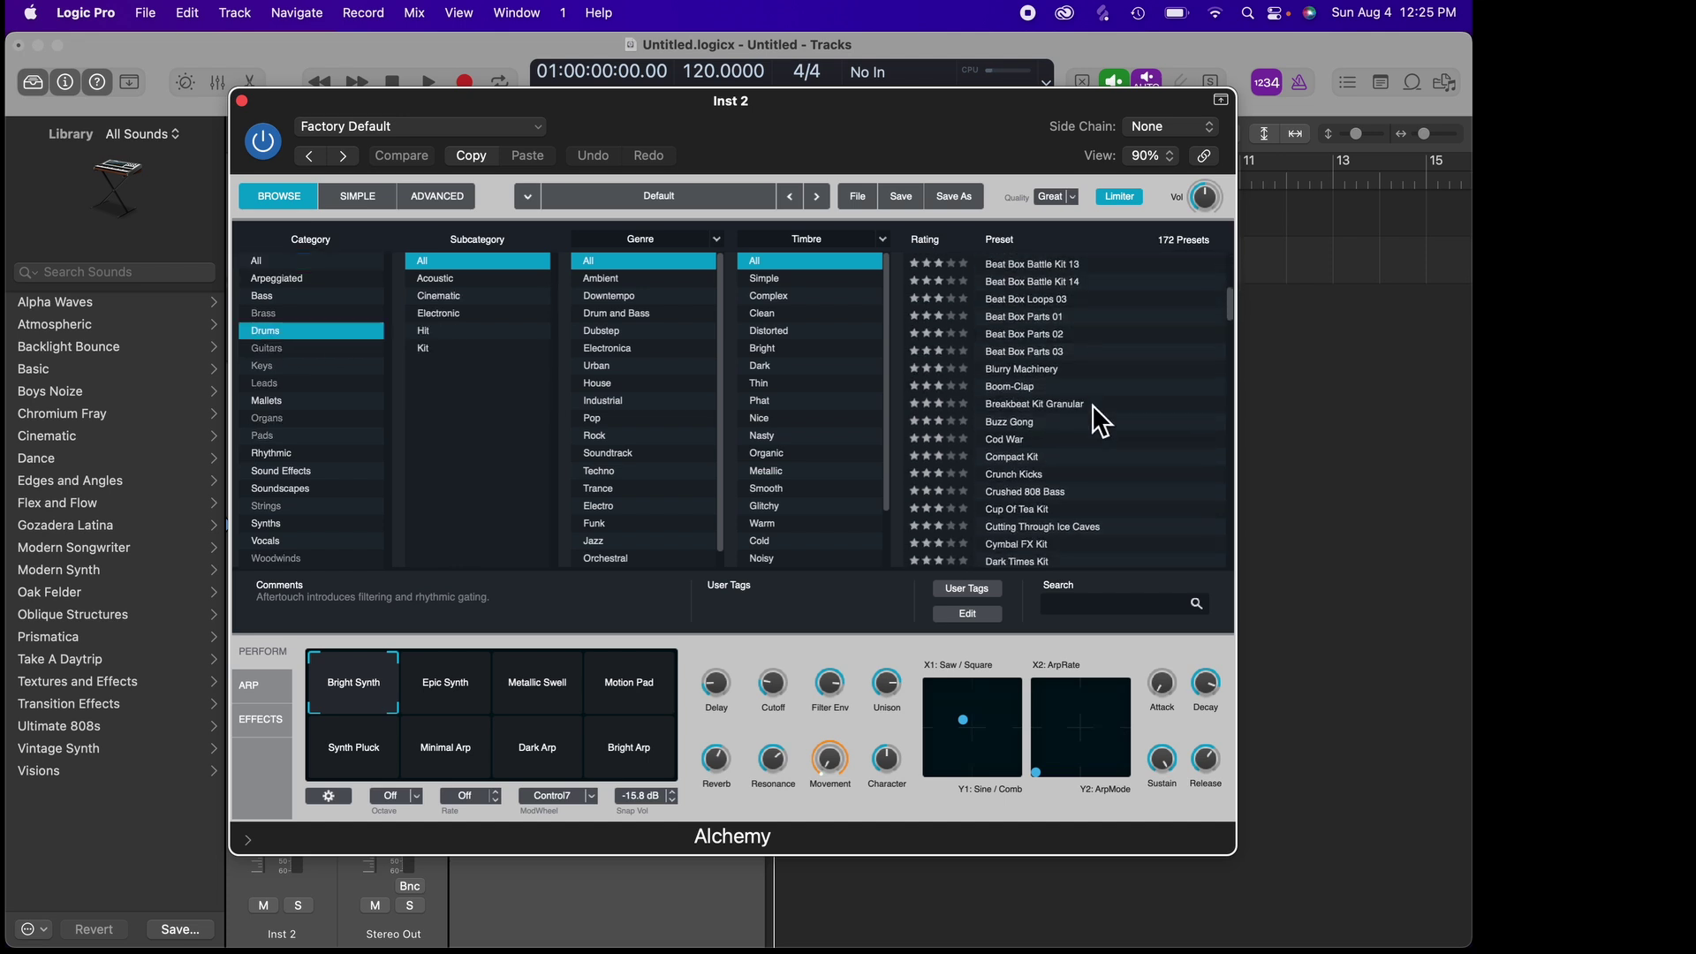
pyautogui.scroll(-4, 1100, 421)
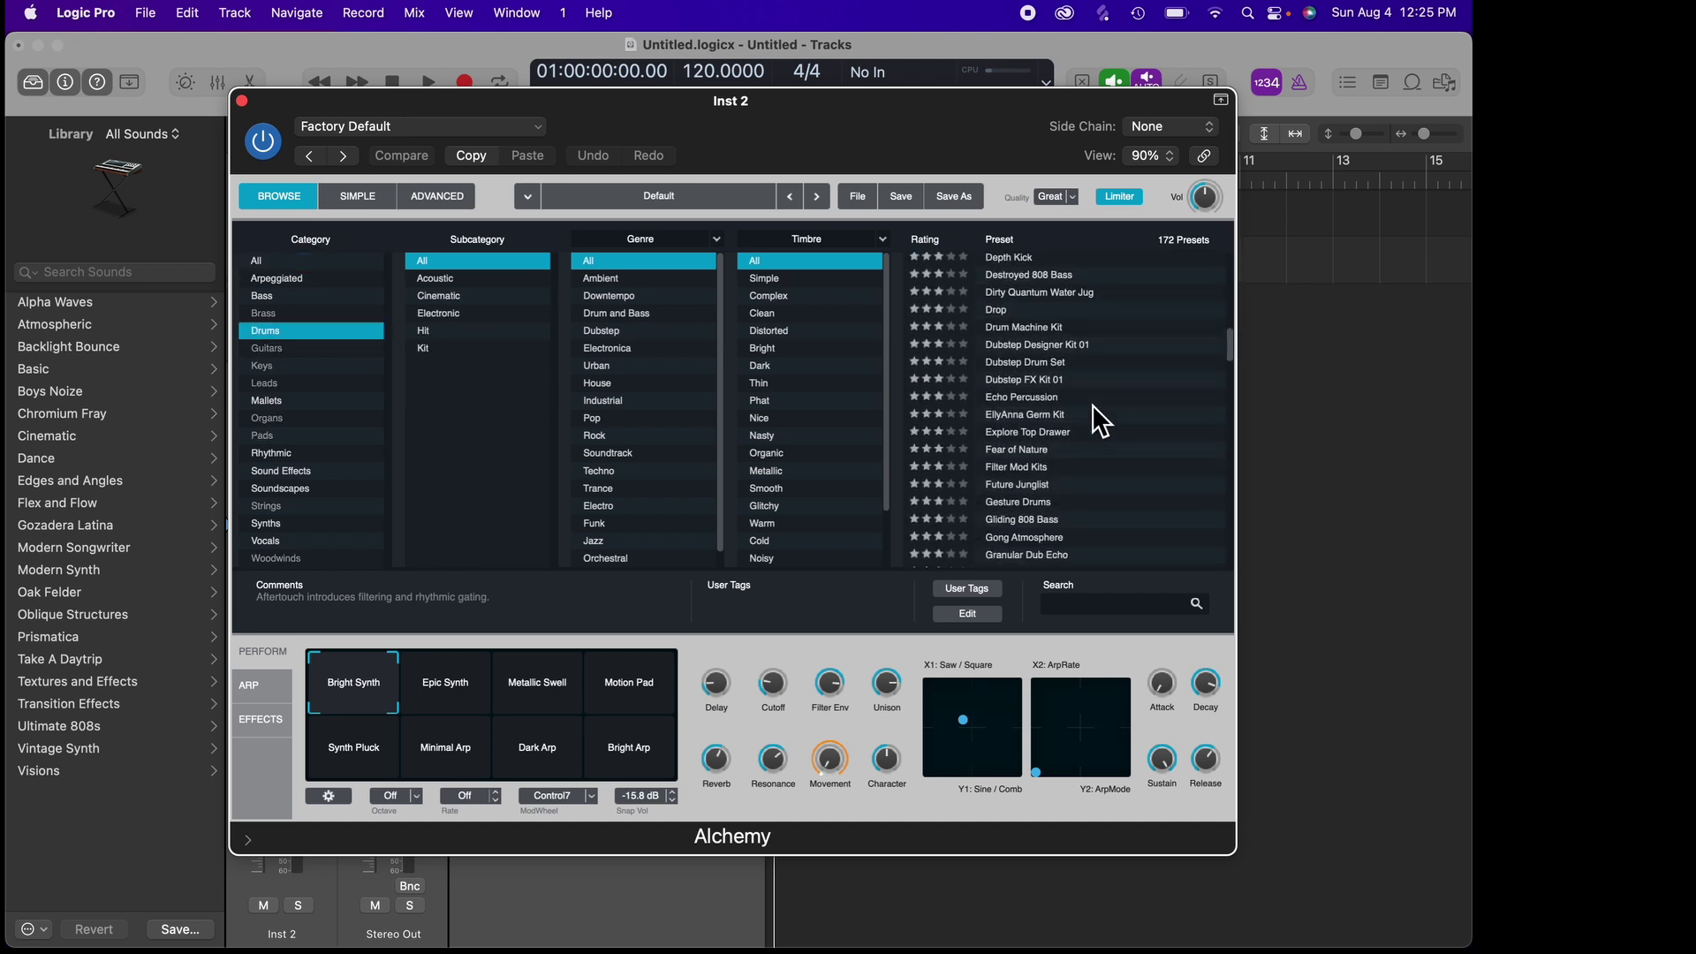
pyautogui.click(1043, 486)
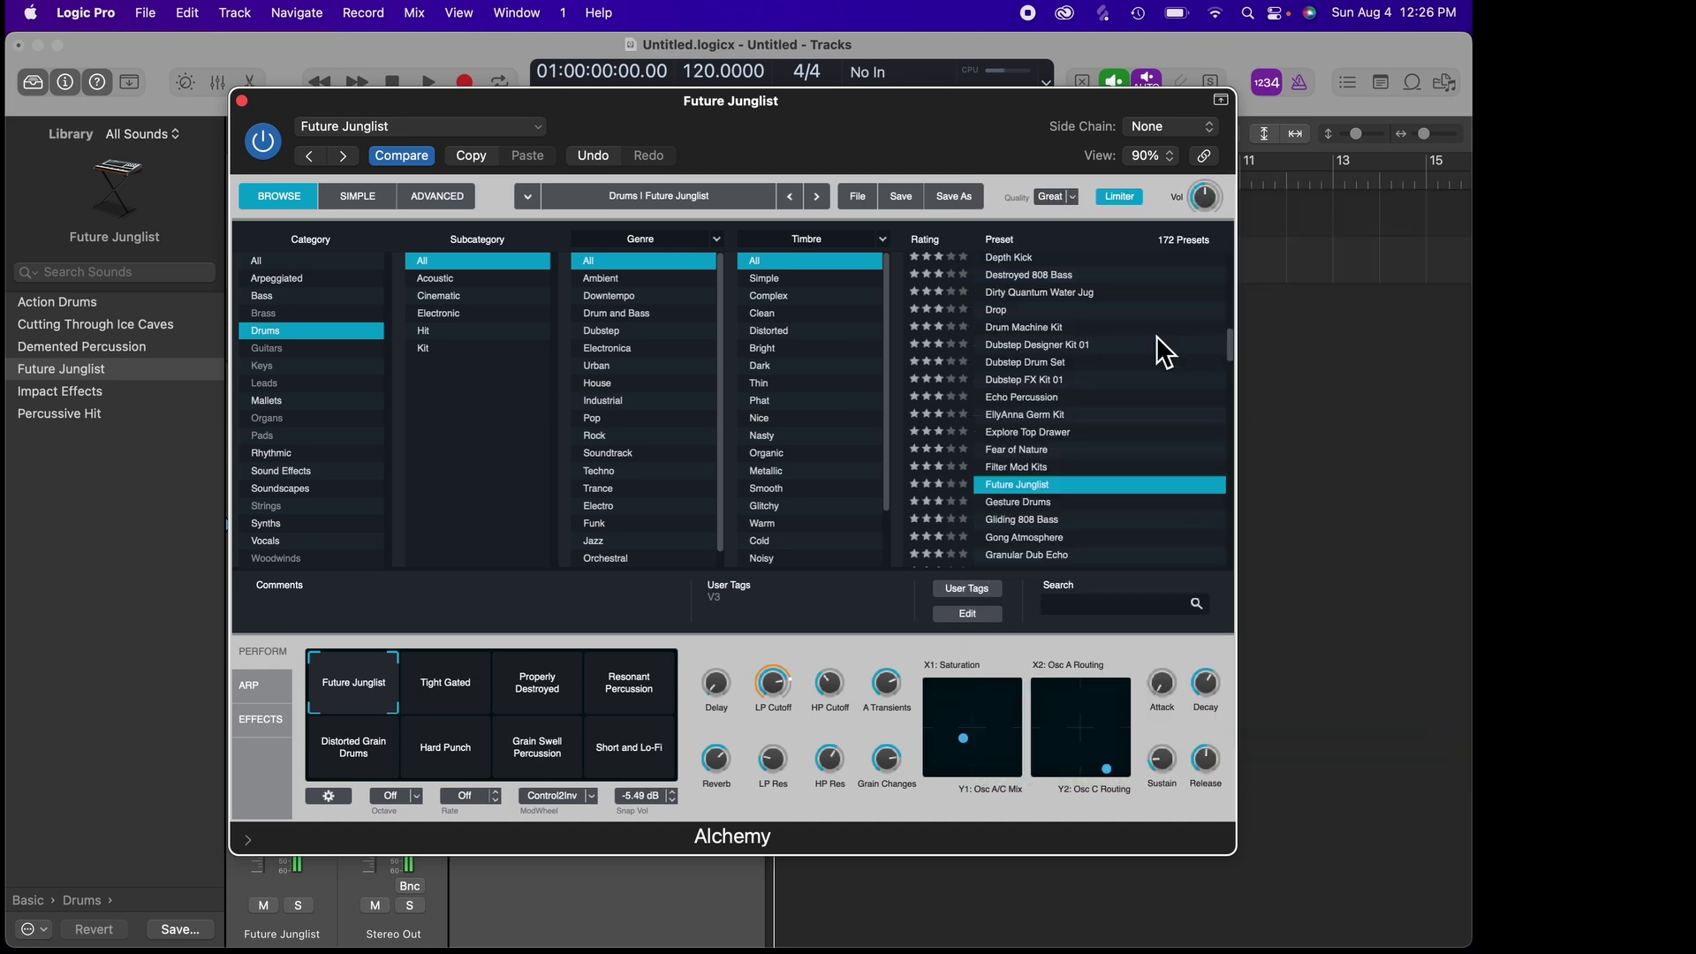
# Filter Alchemy's browser to Synths and load the Bass Patterns preset from the Rhythmic set
pyautogui.click(288, 522)
pyautogui.scroll(5, 1056, 349)
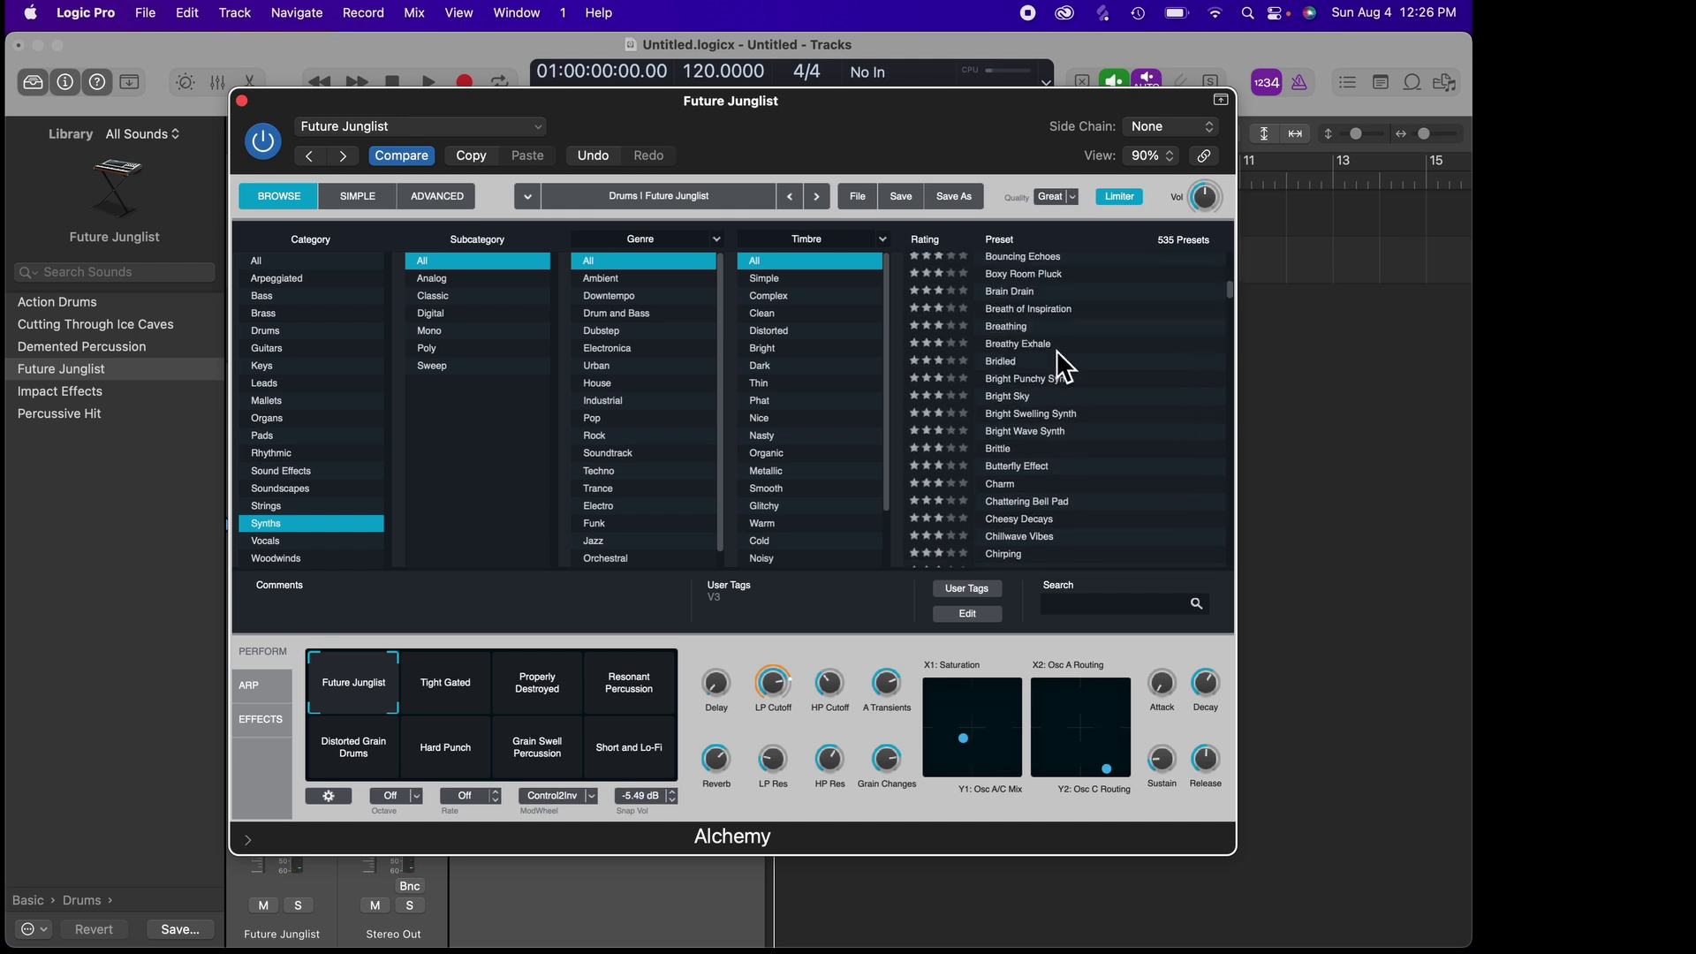
pyautogui.scroll(8, 1058, 354)
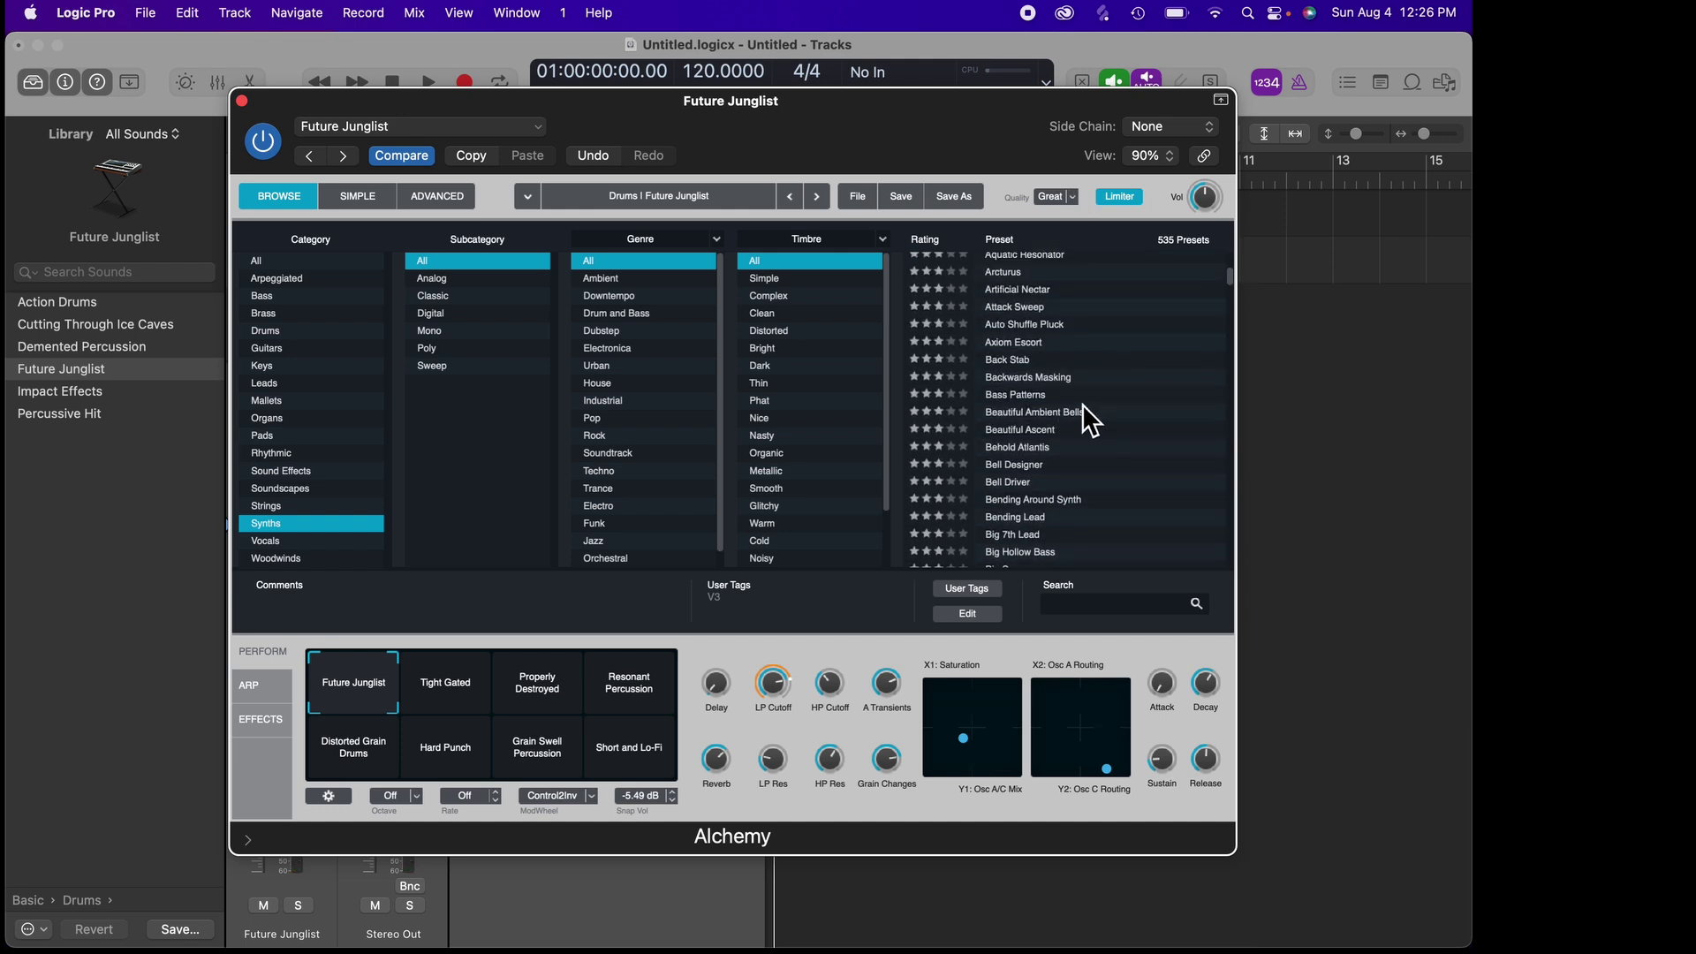
pyautogui.click(1052, 392)
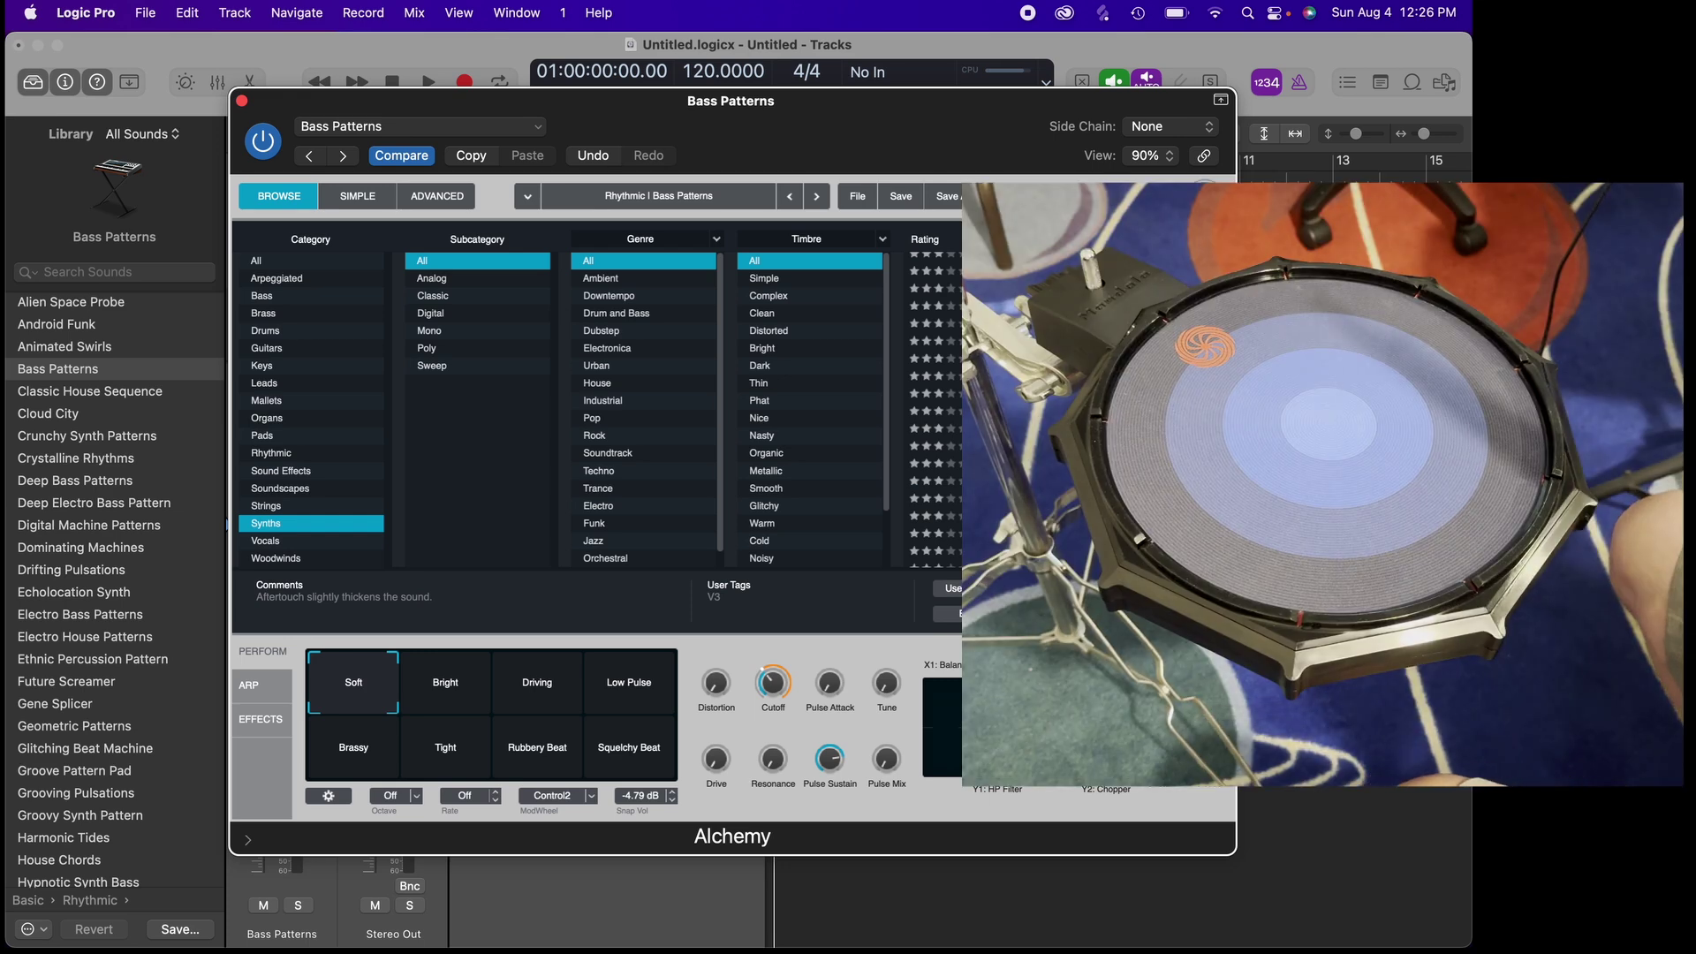